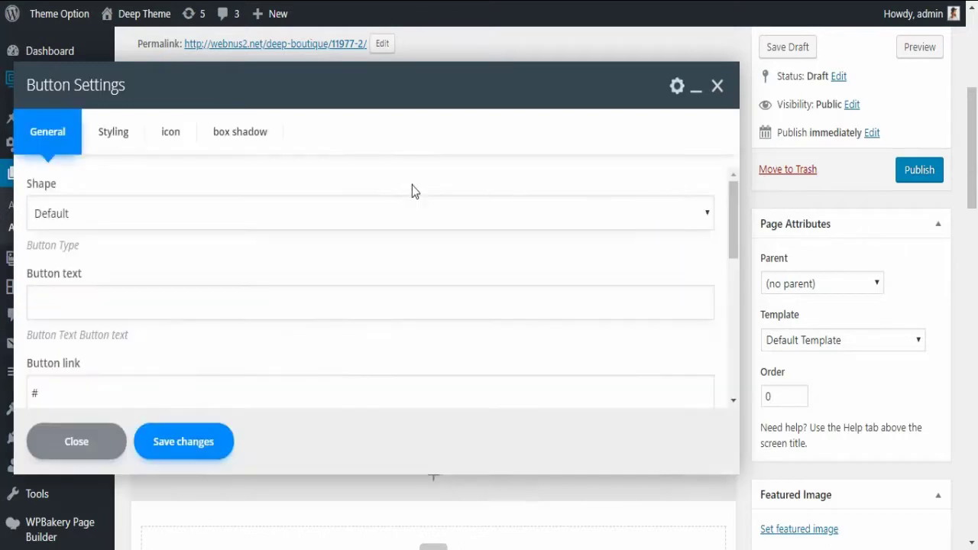
# Keep the new button's shape as Default, set its text to "click here...", and save its settings.
pyautogui.click(138, 213)
pyautogui.click(72, 239)
pyautogui.click(76, 304)
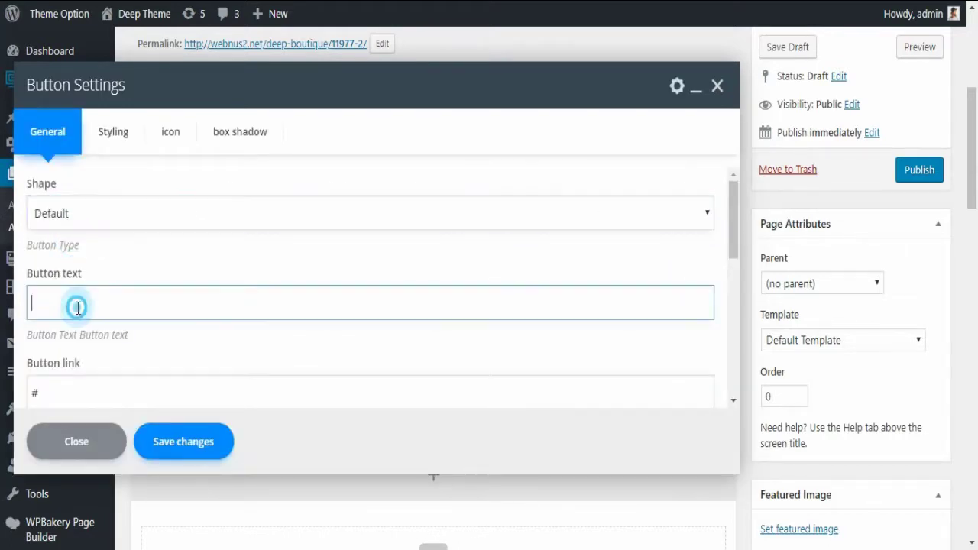
pyautogui.write('click here...')
pyautogui.click(203, 452)
# Duplicate the third column's button twice and move one copy into the second column and one into the first.
pyautogui.moveTo(633, 430)
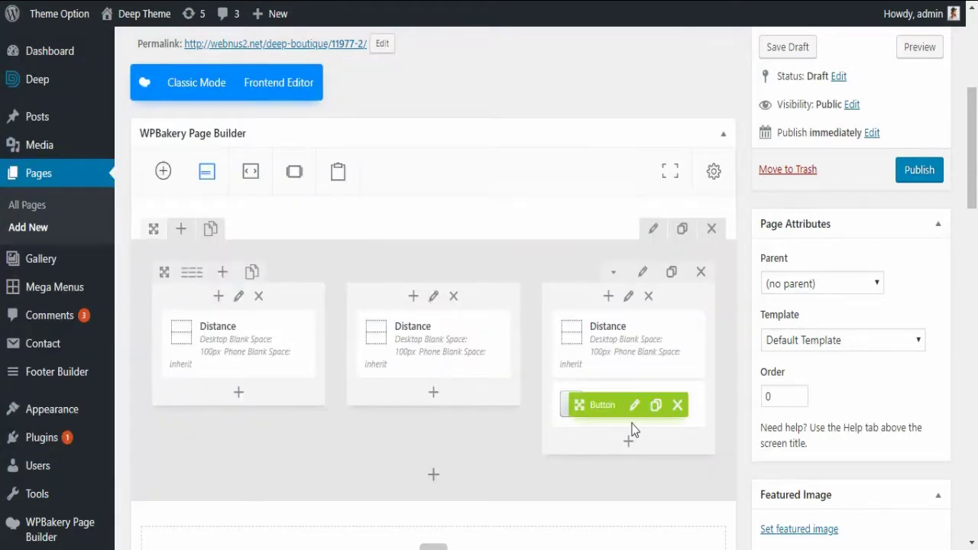
pyautogui.click(655, 406)
pyautogui.click(655, 406)
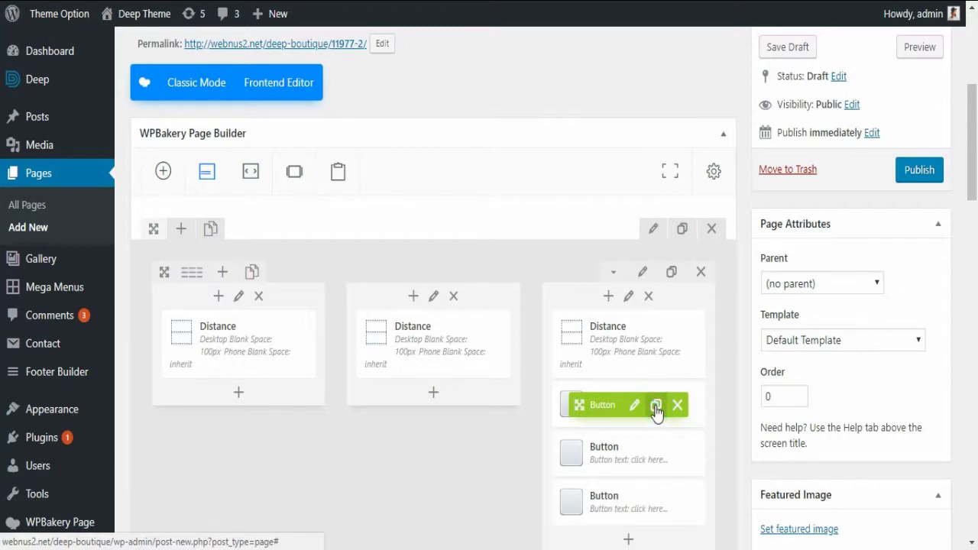
pyautogui.moveTo(549, 404); pyautogui.dragTo(405, 405)
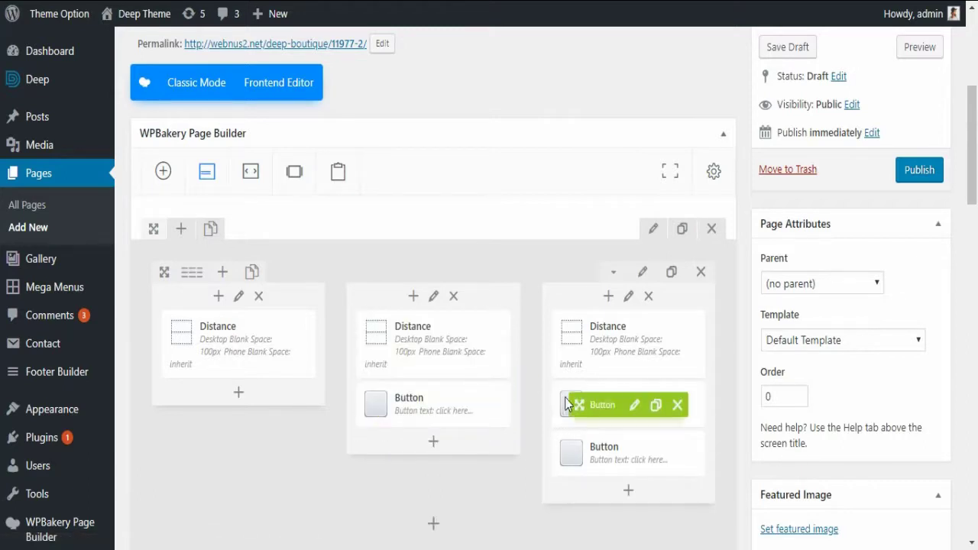
pyautogui.moveTo(582, 406)
pyautogui.mouseDown()
pyautogui.moveTo(205, 356)
pyautogui.moveTo(195, 409)
pyautogui.mouseUp()
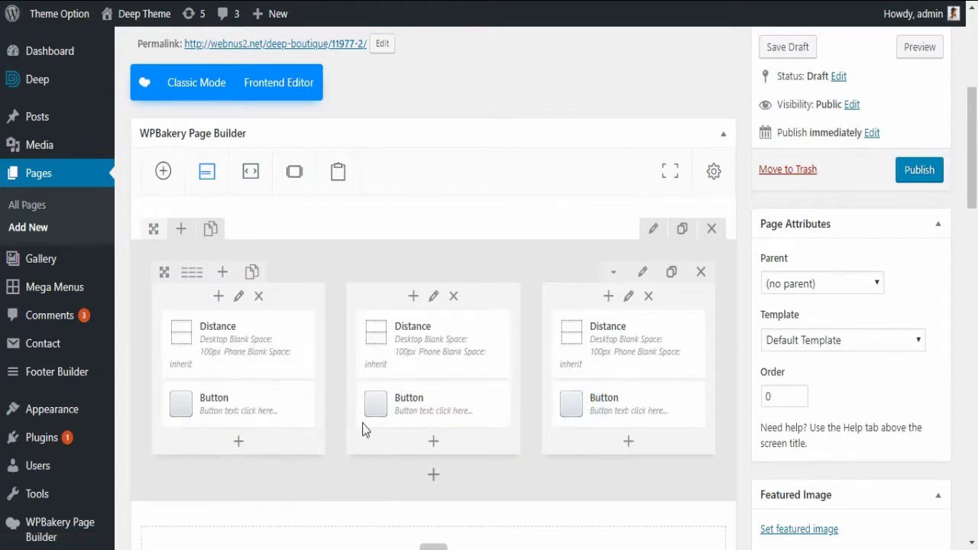
# Set the second column's button shape to Square and save its settings.
pyautogui.click(441, 406)
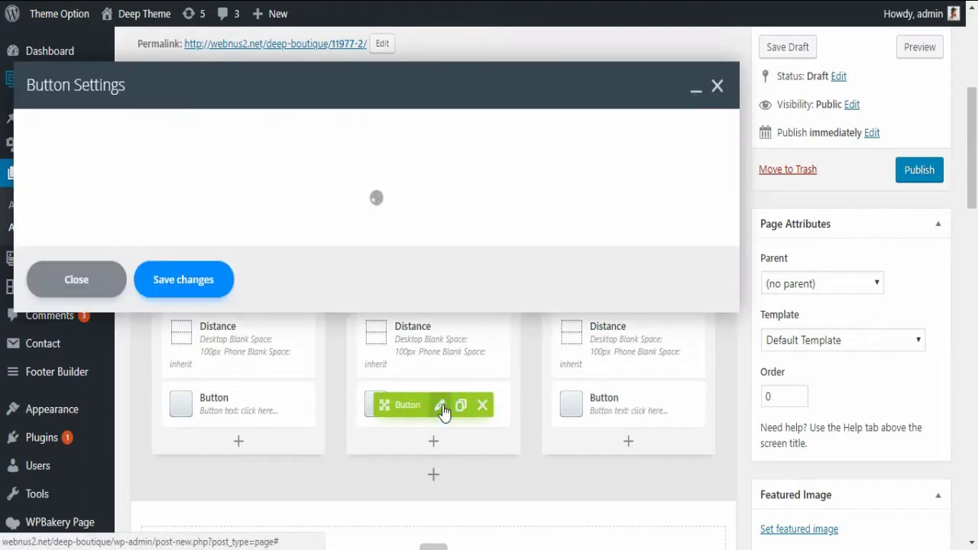
pyautogui.click(97, 214)
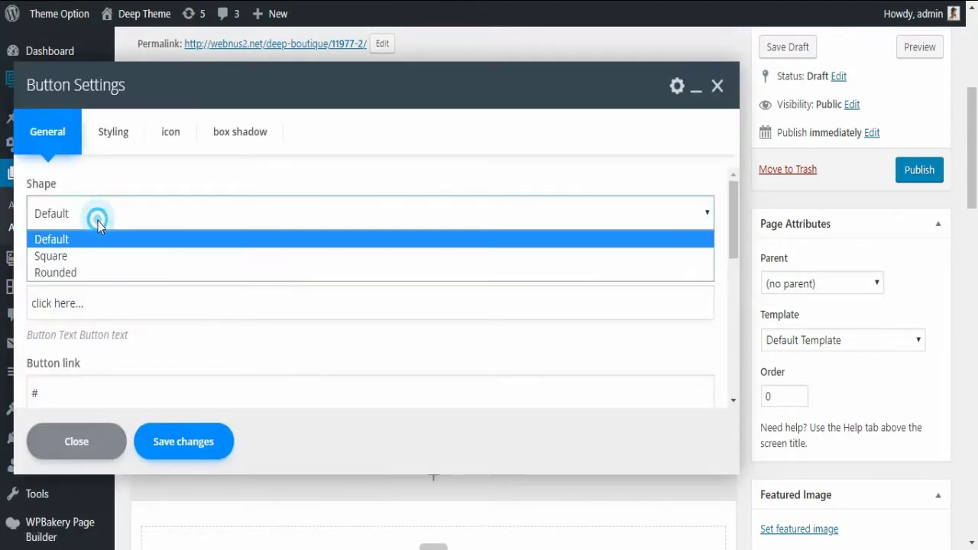
pyautogui.click(69, 258)
pyautogui.click(183, 444)
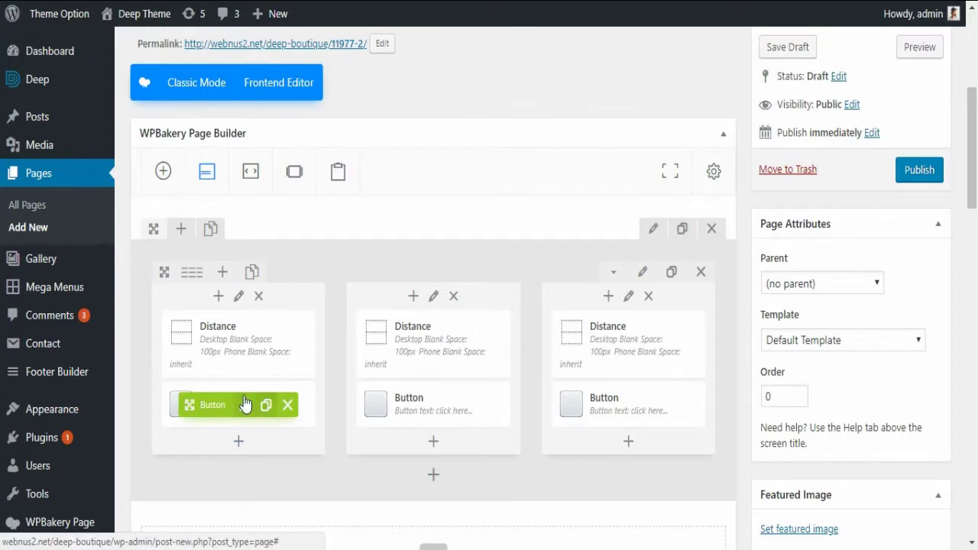
# Set the first column's button shape to Rounded, save its settings, and preview the page.
pyautogui.click(245, 404)
pyautogui.click(125, 208)
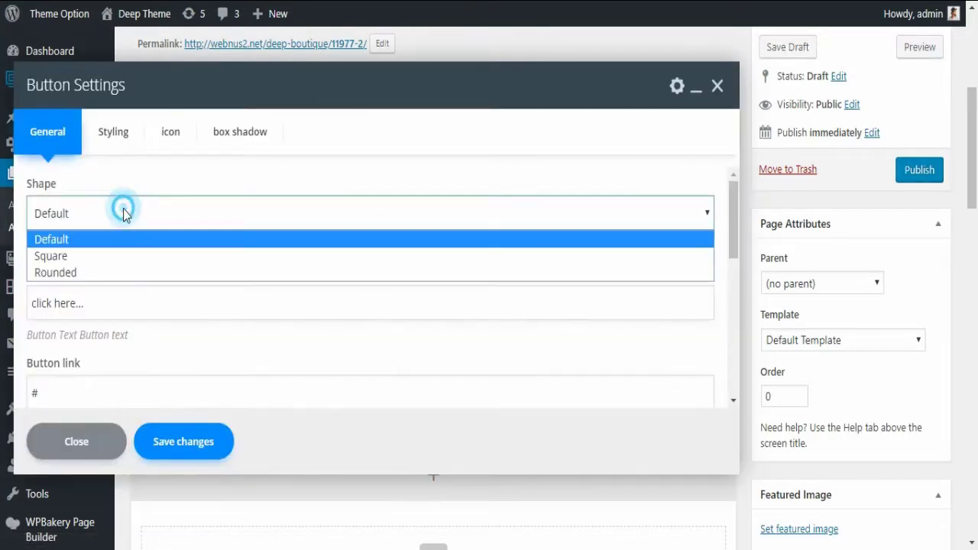
pyautogui.click(111, 273)
pyautogui.click(188, 441)
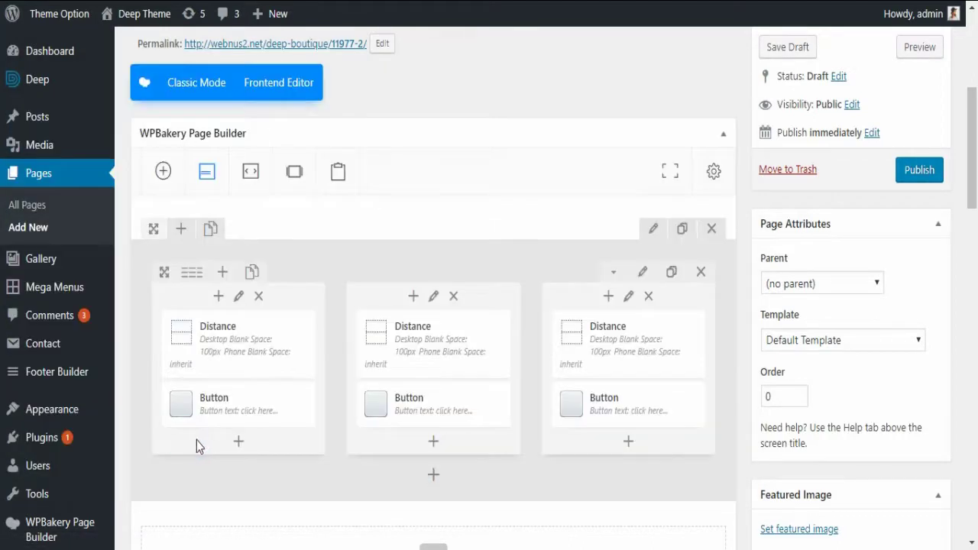
pyautogui.click(929, 48)
# Enable center alignment for the section's content and save the section settings.
pyautogui.click(641, 227)
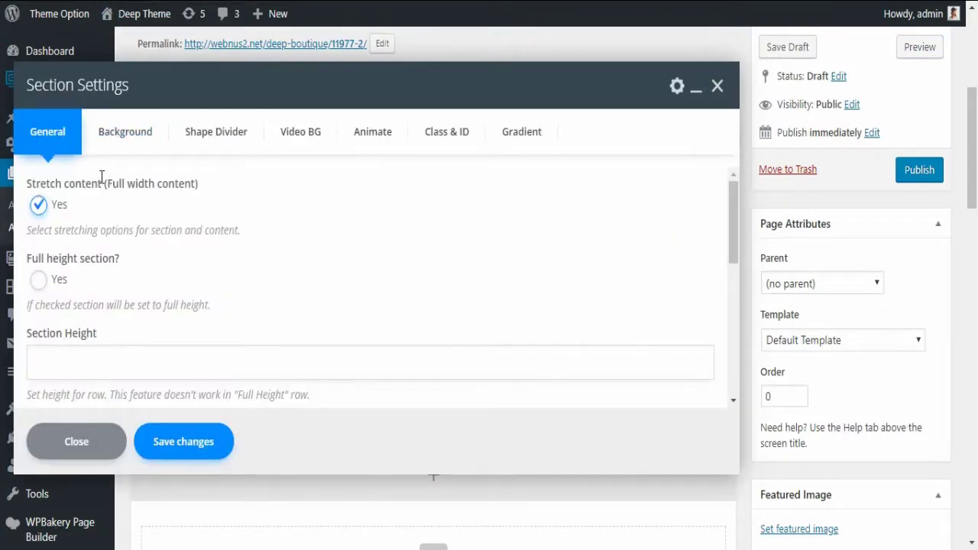
pyautogui.scroll(-2, 91, 312)
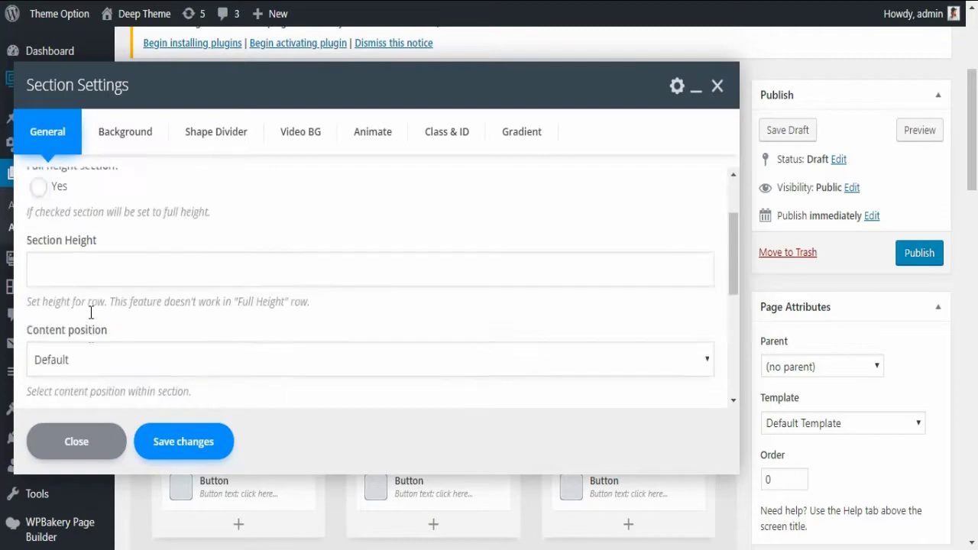
pyautogui.scroll(-5, 91, 312)
pyautogui.click(38, 291)
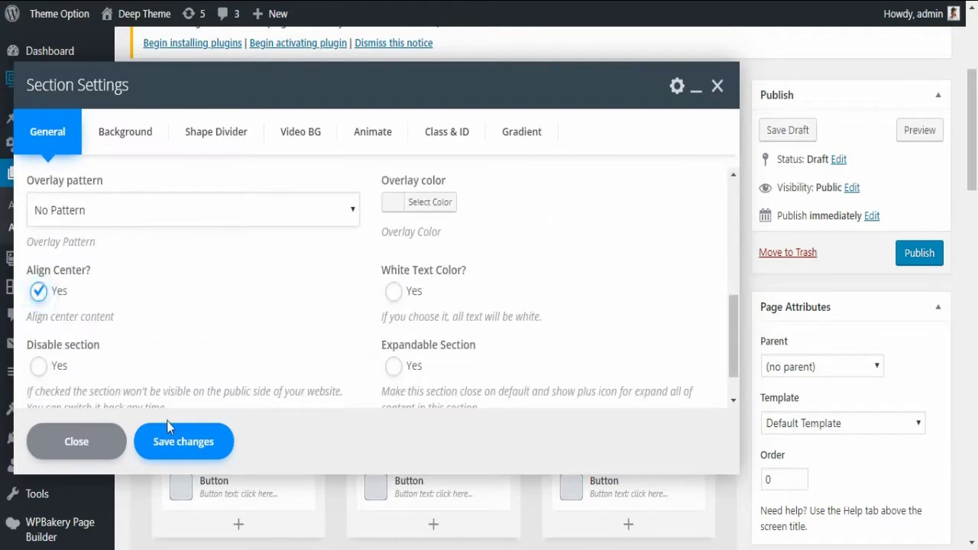
pyautogui.click(170, 432)
# Duplicate the whole section containing the three button columns.
pyautogui.scroll(-5, 511, 395)
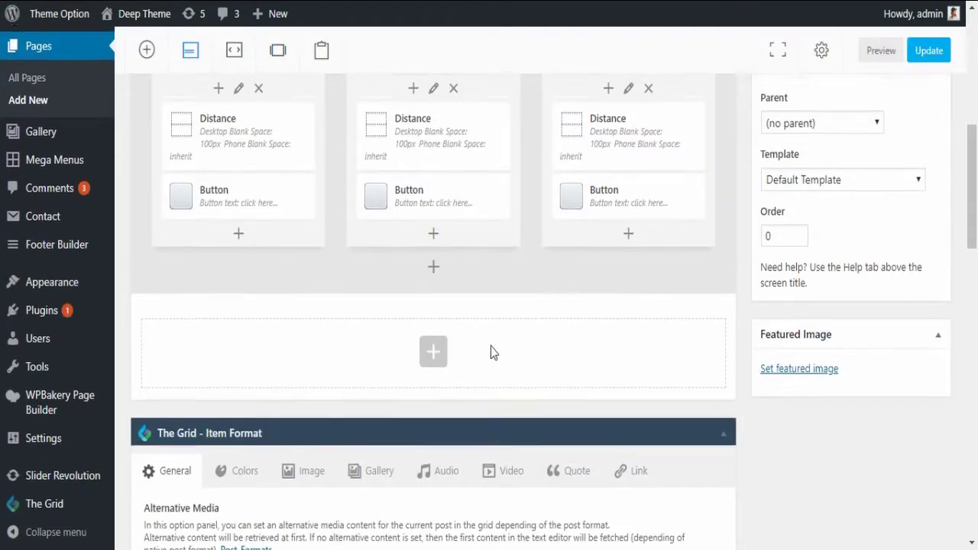
pyautogui.scroll(2, 491, 353)
pyautogui.click(683, 98)
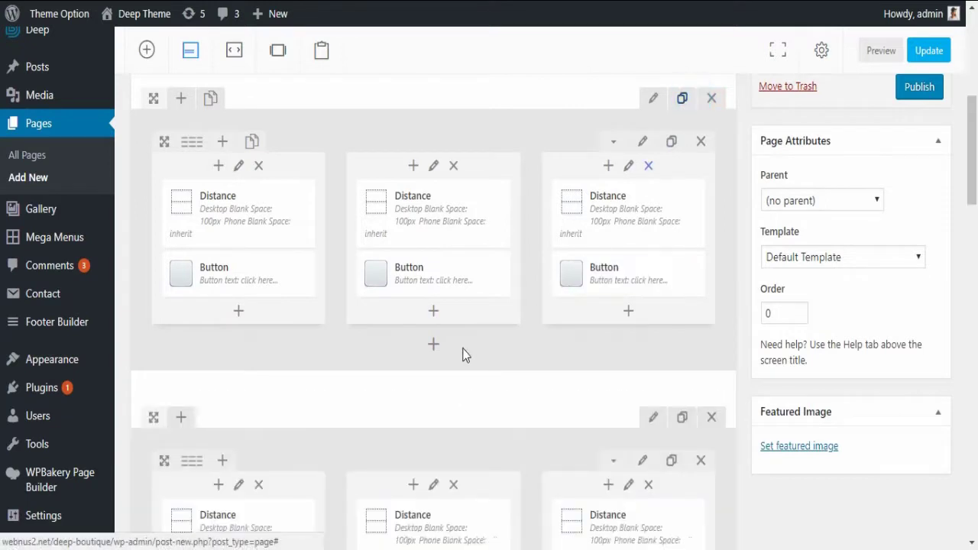
# Delete the buttons from the third and first columns of the duplicated section.
pyautogui.scroll(-3, 464, 357)
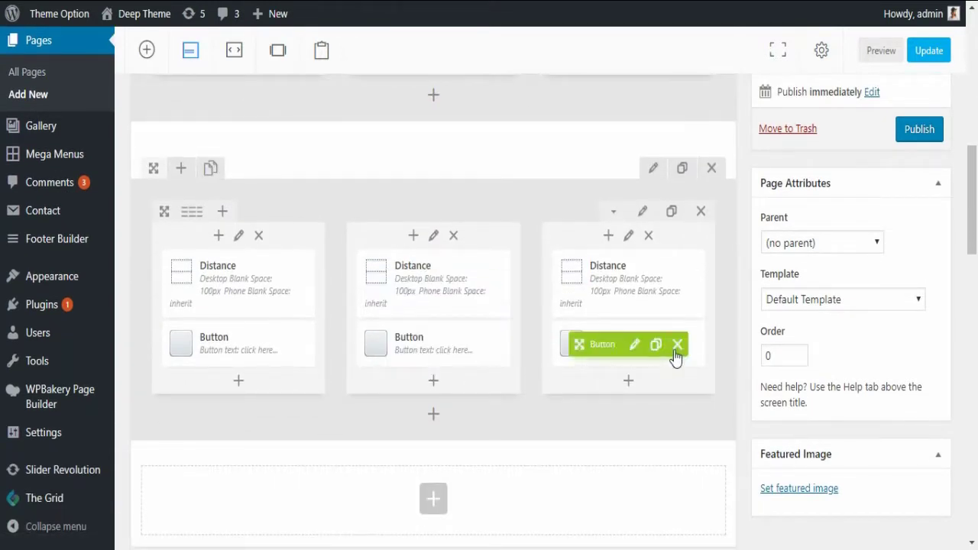
pyautogui.click(677, 344)
pyautogui.click(549, 73)
pyautogui.click(288, 344)
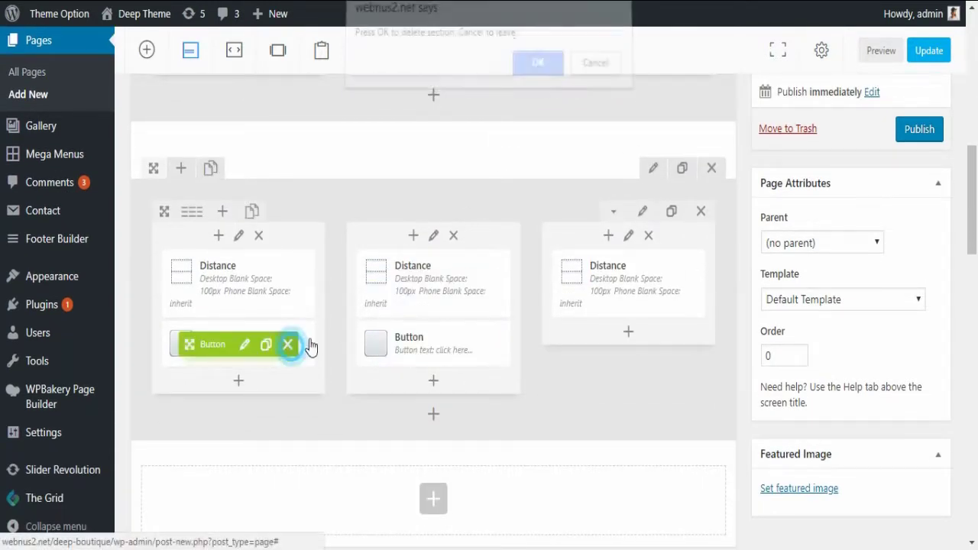
pyautogui.click(535, 70)
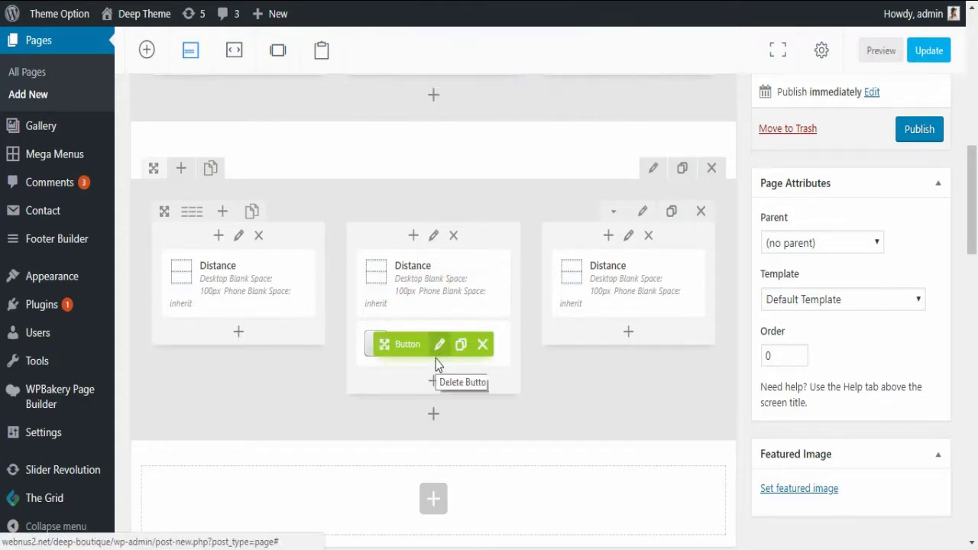
# Set the size of the duplicated section's remaining button to Medium, save it, and check the page preview.
pyautogui.click(441, 346)
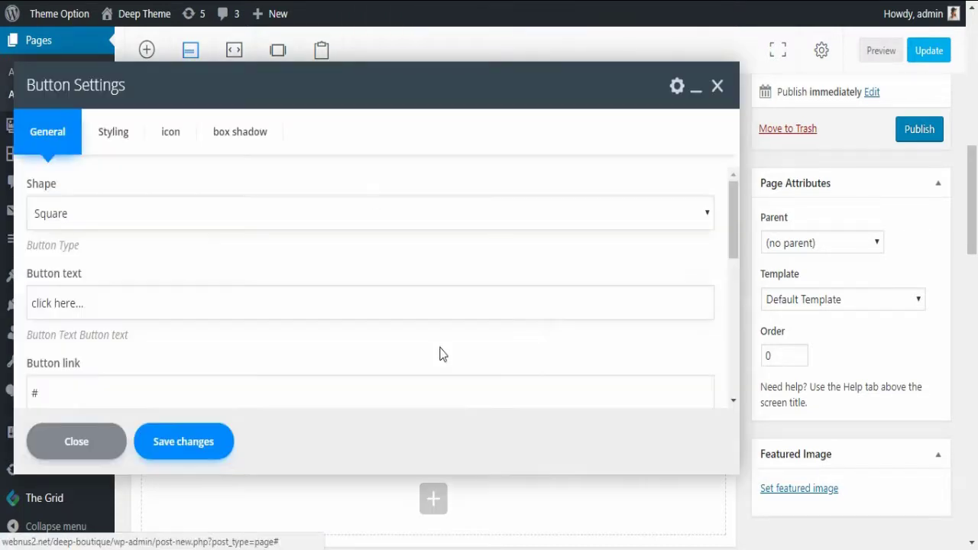
pyautogui.scroll(-3, 147, 264)
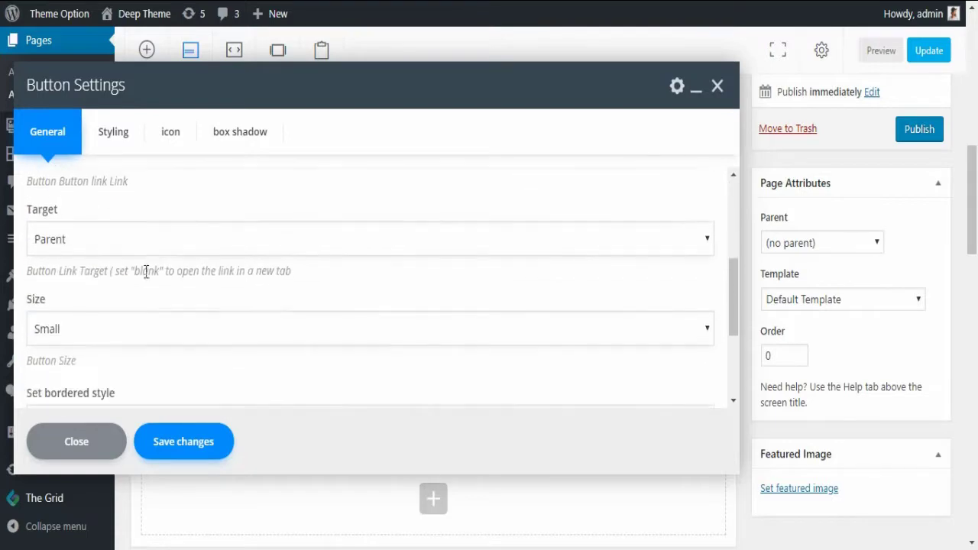
pyautogui.click(88, 319)
pyautogui.click(70, 364)
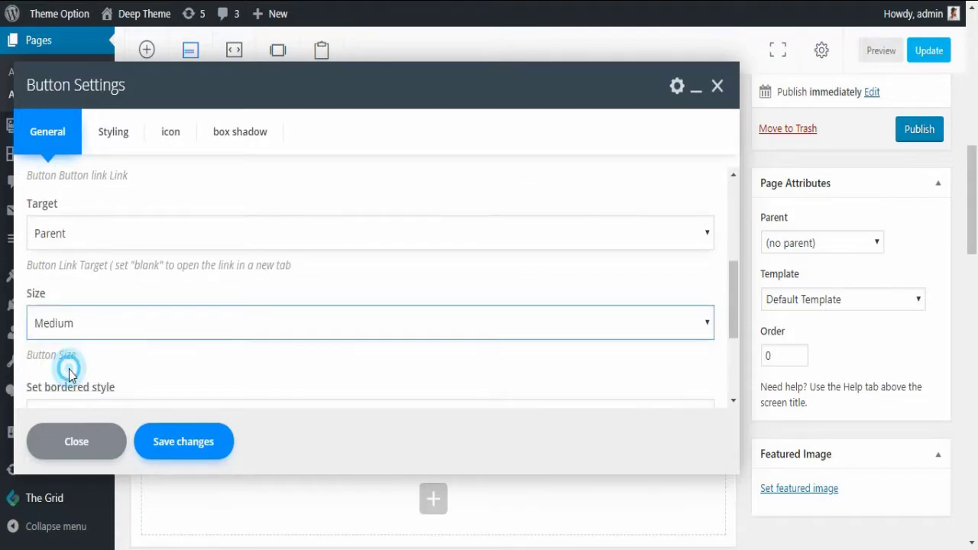
pyautogui.click(184, 443)
pyautogui.scroll(3, 866, 240)
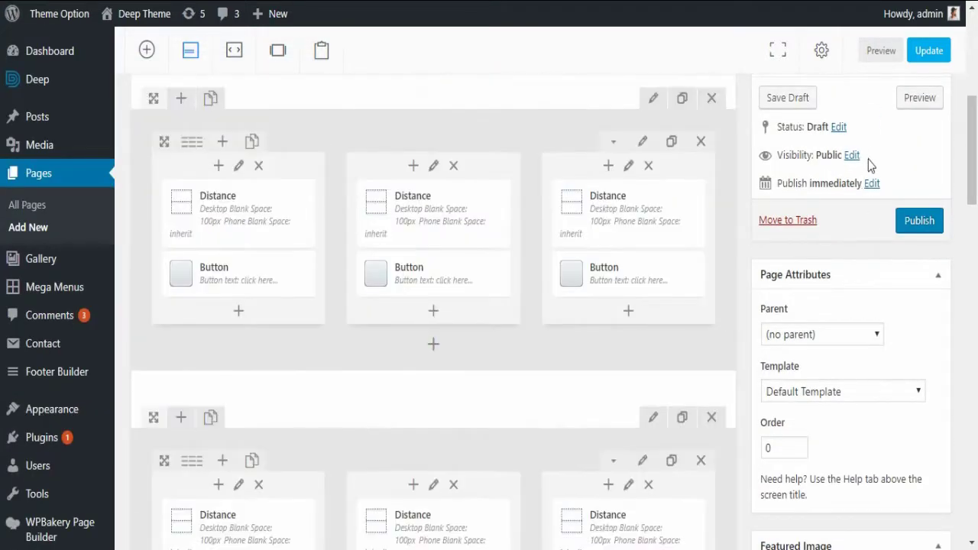
pyautogui.click(922, 98)
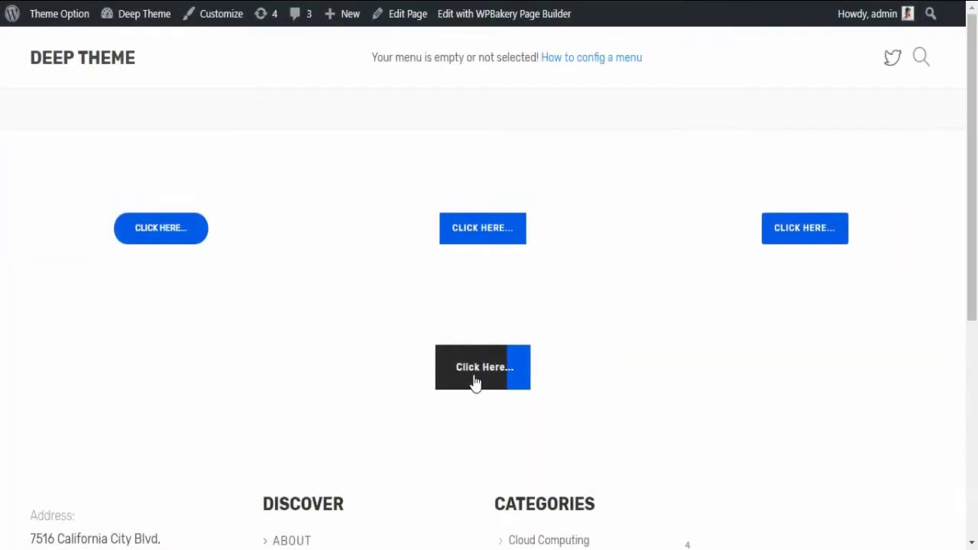
pyautogui.hotkey('ctrl', 'w')
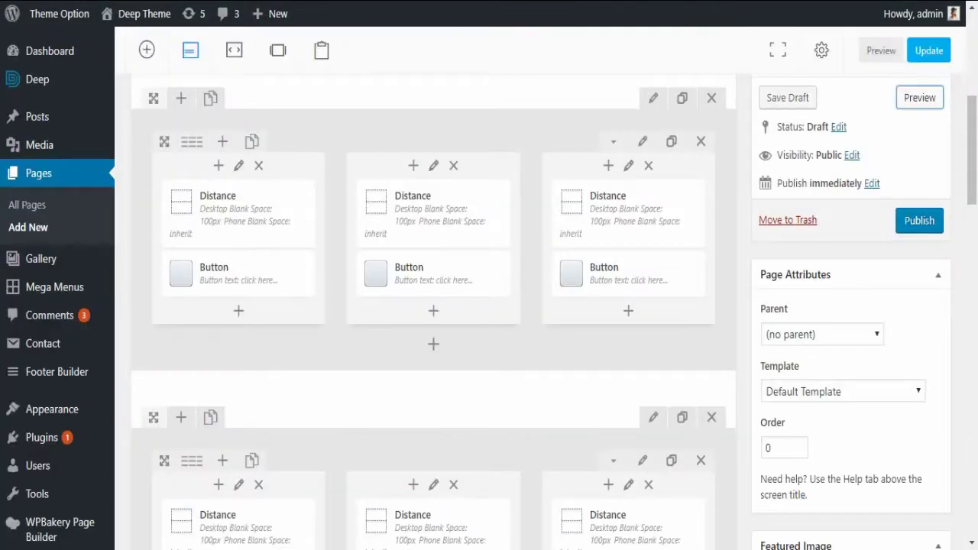
# Change the second section's button size to Large, save it, and check the page preview.
pyautogui.scroll(-2, 424, 325)
pyautogui.click(441, 348)
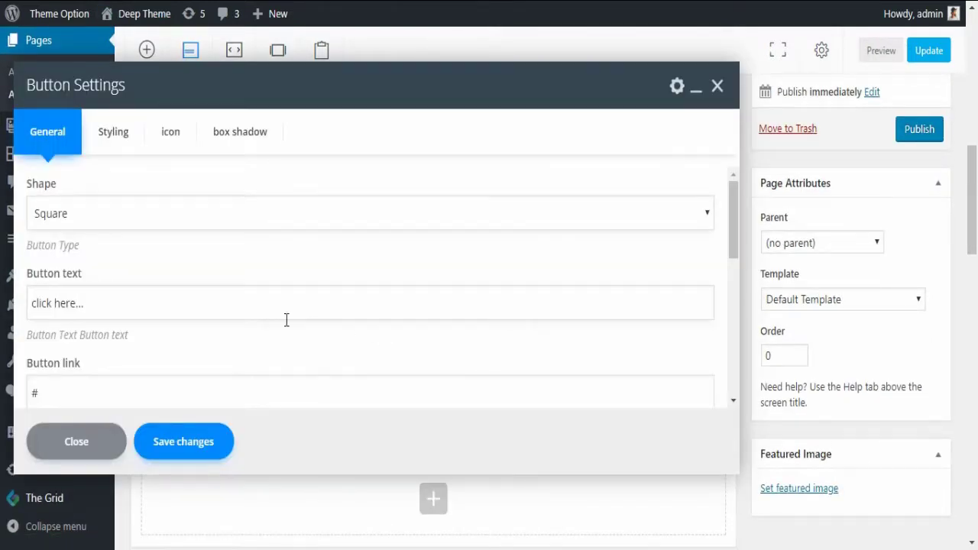
pyautogui.scroll(-3, 287, 319)
pyautogui.click(157, 317)
pyautogui.click(57, 382)
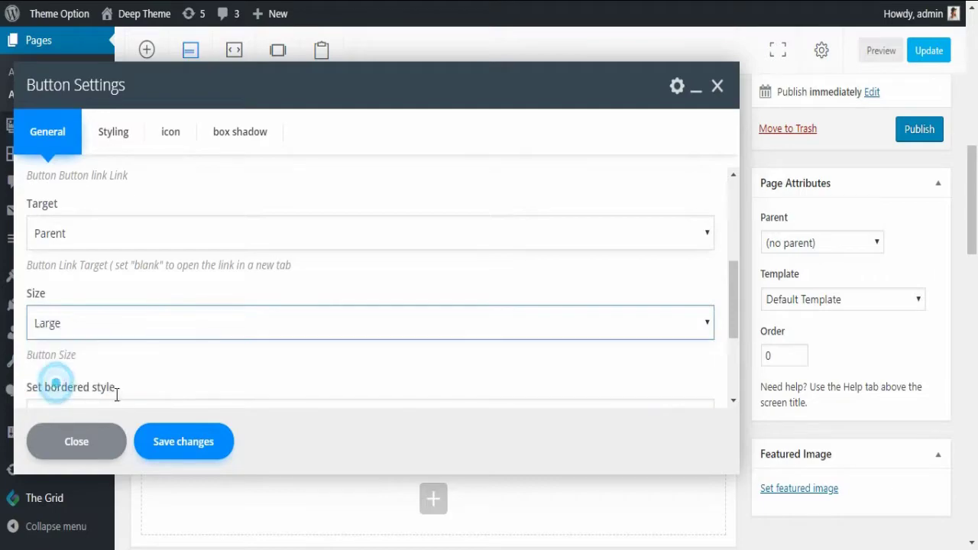
pyautogui.click(182, 442)
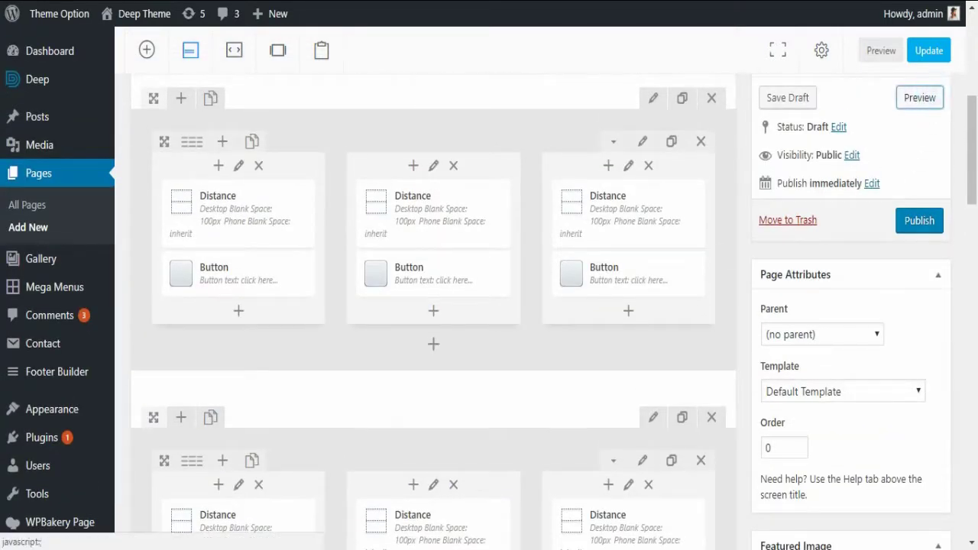
pyautogui.click(920, 97)
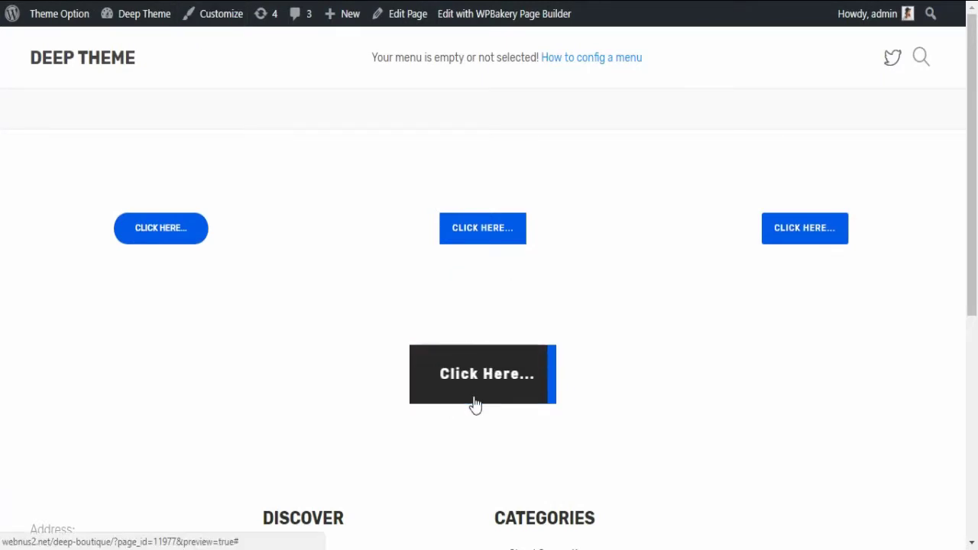
pyautogui.hotkey('ctrl', 'w')
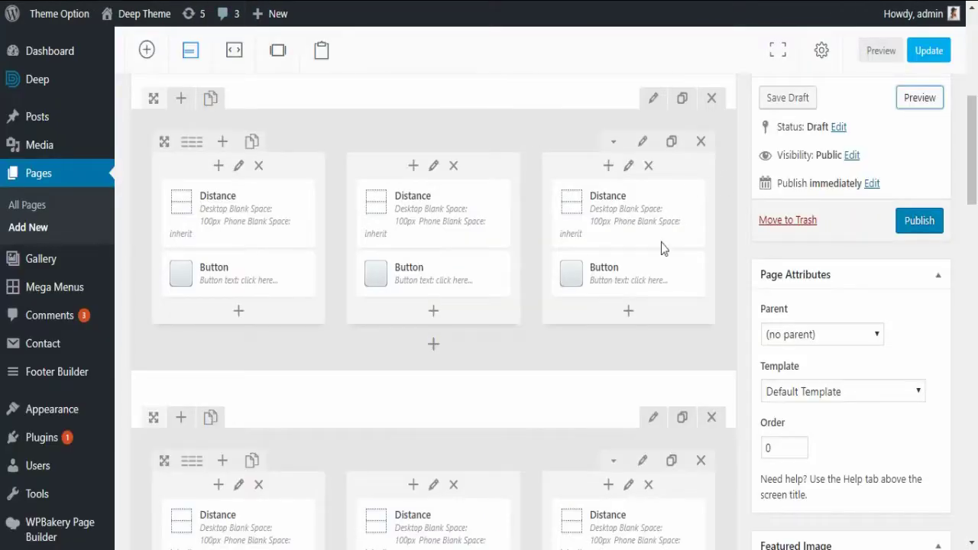
# Set the second section's button size back to Medium.
pyautogui.scroll(-5, 491, 364)
pyautogui.scroll(2, 430, 352)
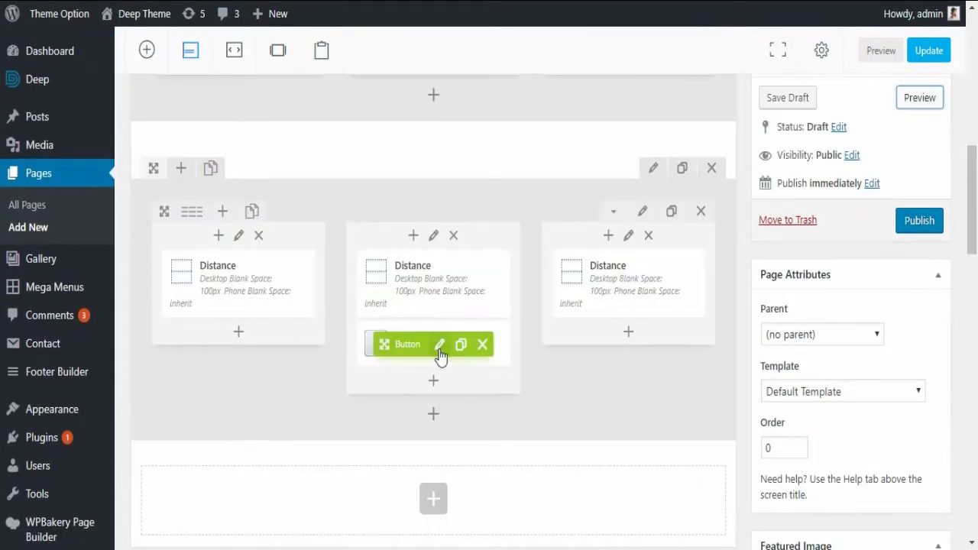
pyautogui.click(440, 345)
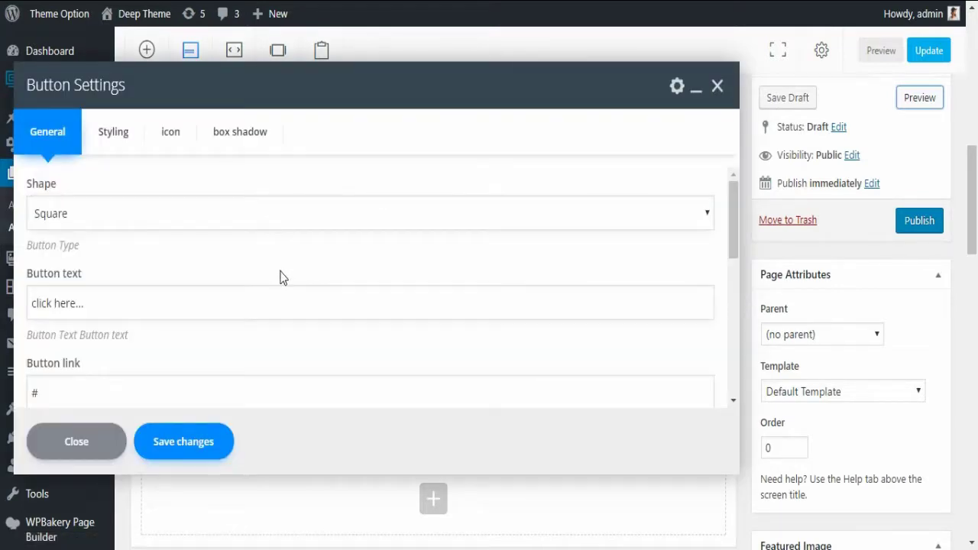
pyautogui.scroll(-3, 280, 277)
pyautogui.click(122, 324)
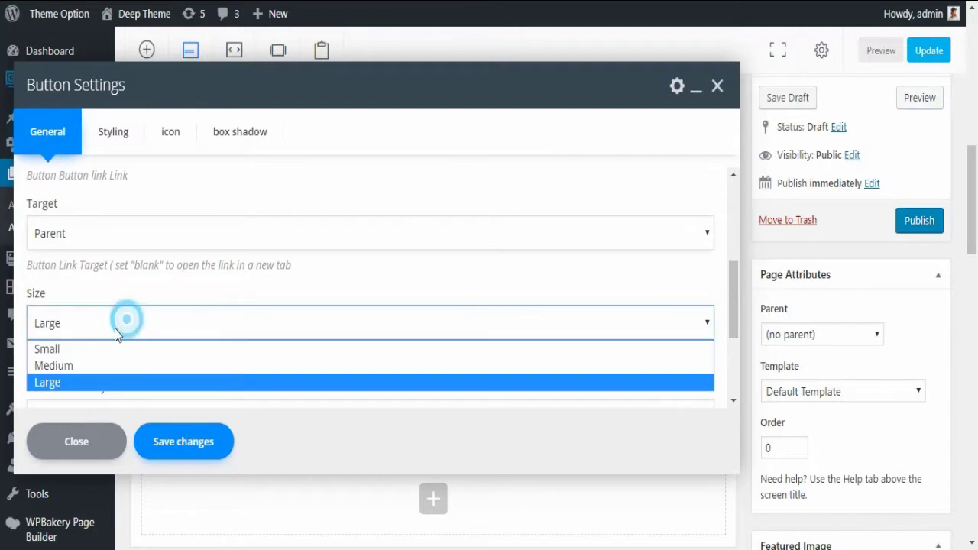
pyautogui.click(88, 366)
# Switch the button's styling to the Custom button skin.
pyautogui.click(111, 131)
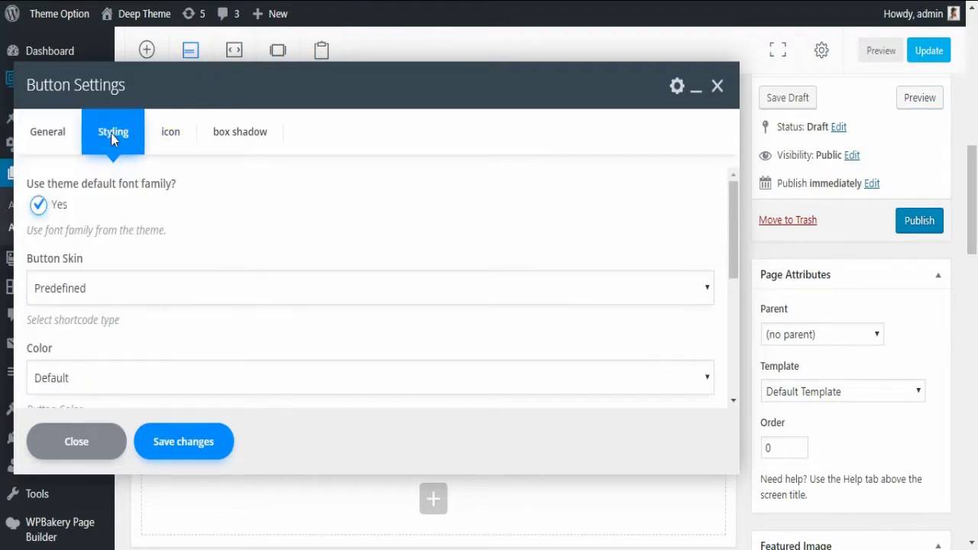
pyautogui.click(43, 289)
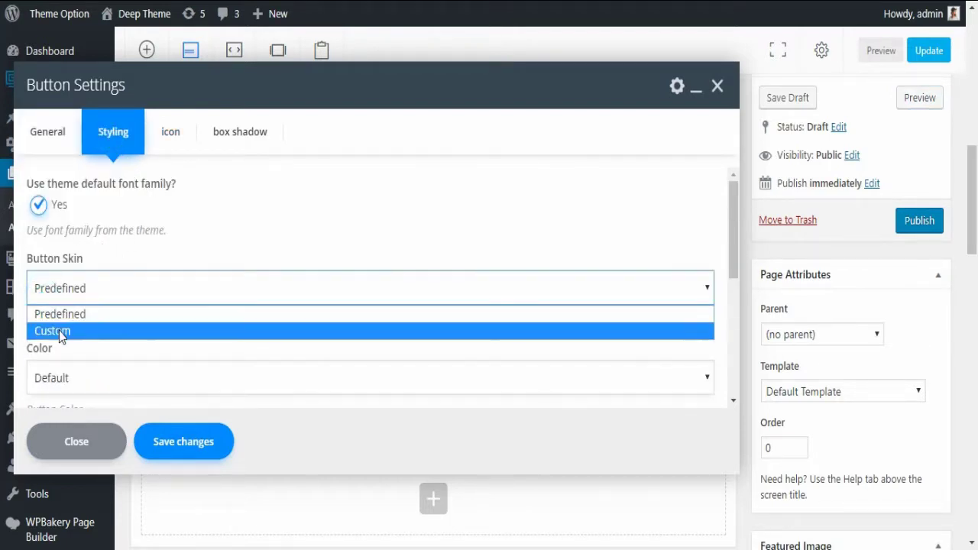
pyautogui.click(61, 335)
pyautogui.scroll(-1, 176, 327)
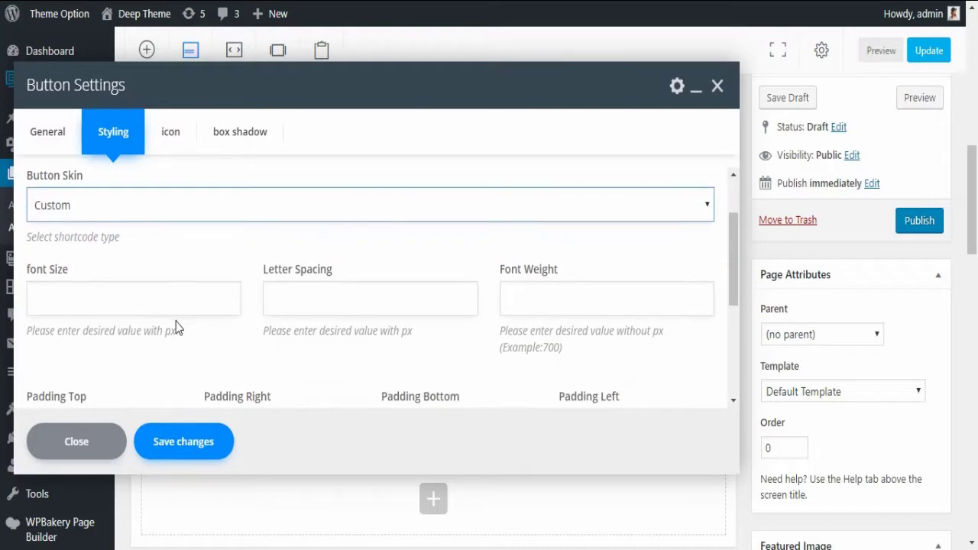
# Set the custom button's font size to 20px and letter spacing to 5px, and enter a font weight.
pyautogui.click(131, 293)
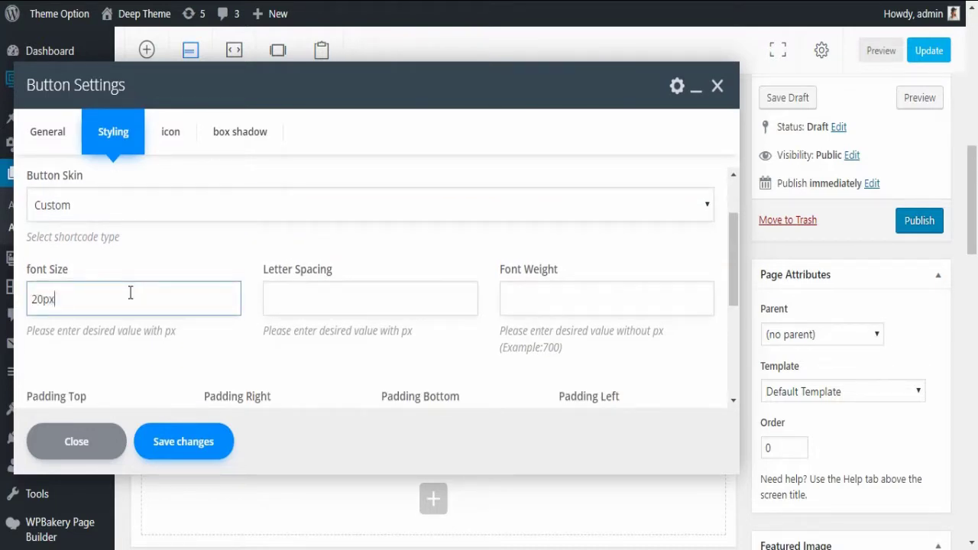
pyautogui.click(318, 306)
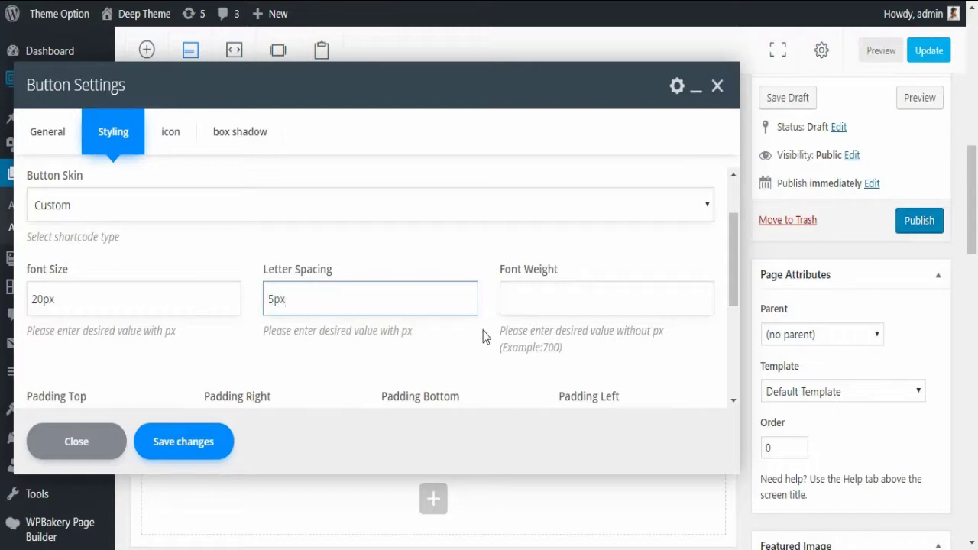
pyautogui.click(529, 310)
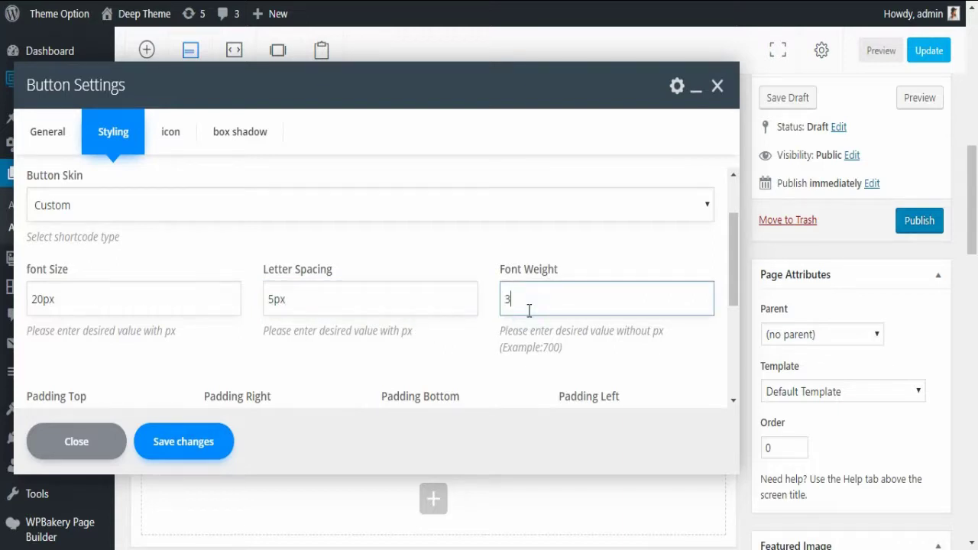
# Set the custom button's color to black.
pyautogui.scroll(-3, 428, 342)
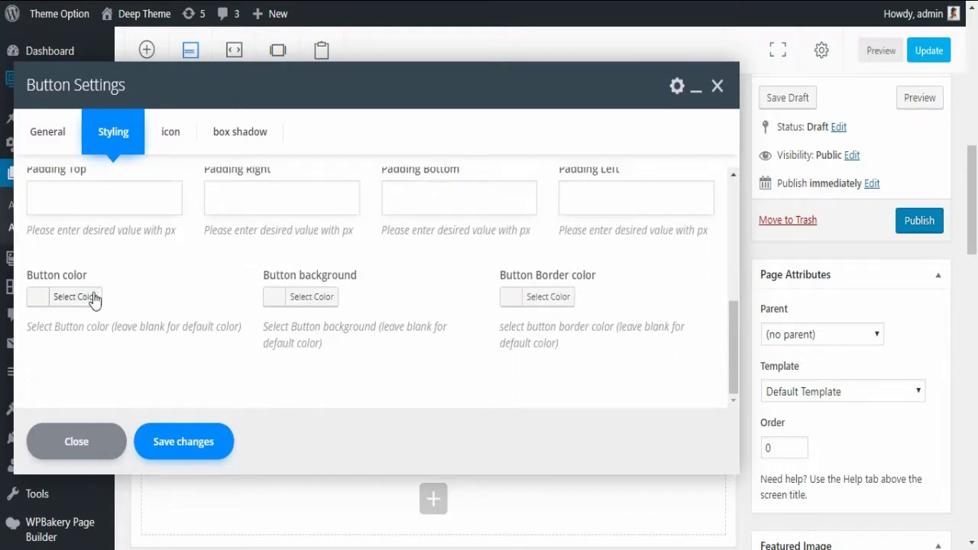
pyautogui.click(81, 294)
pyautogui.scroll(-2, 188, 304)
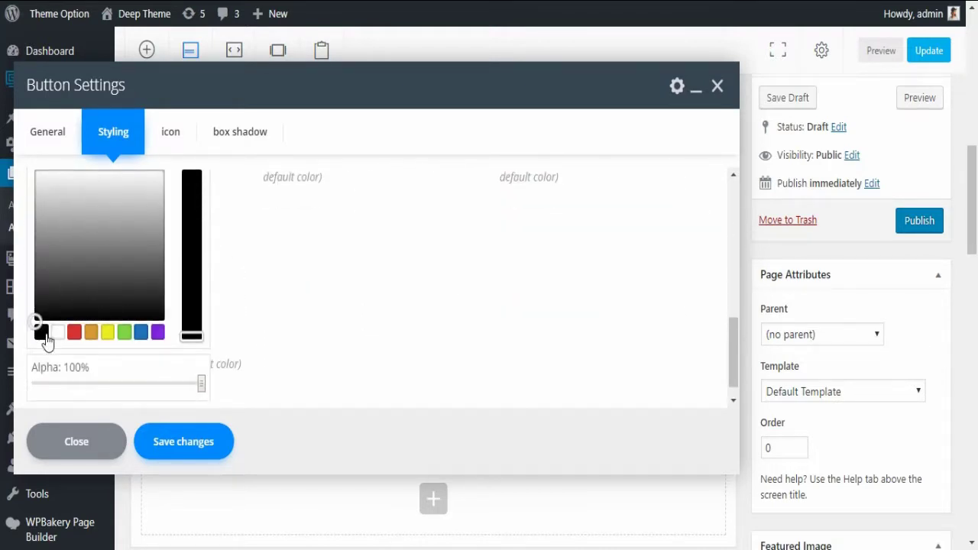
pyautogui.scroll(3, 265, 325)
pyautogui.click(230, 289)
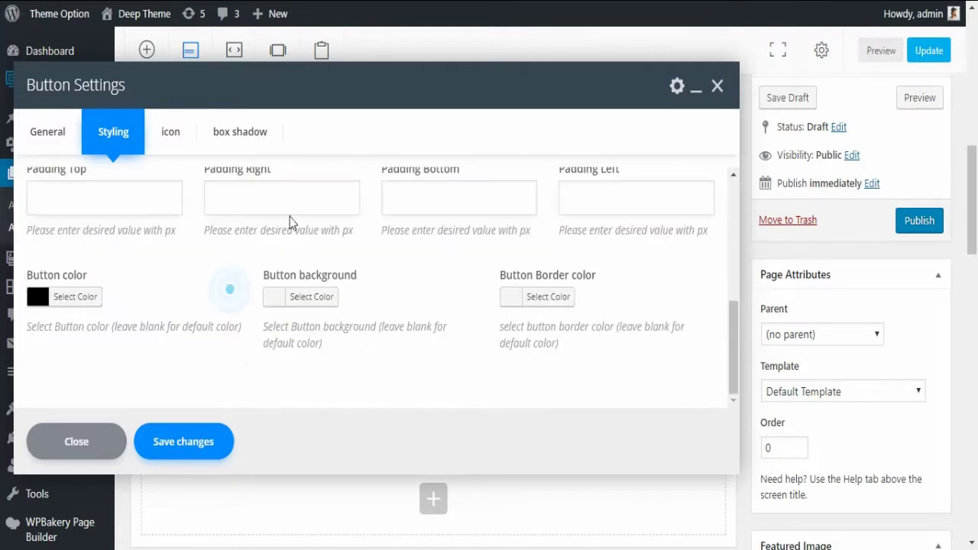
# Give the custom button a light grey background and a medium grey border color.
pyautogui.click(296, 296)
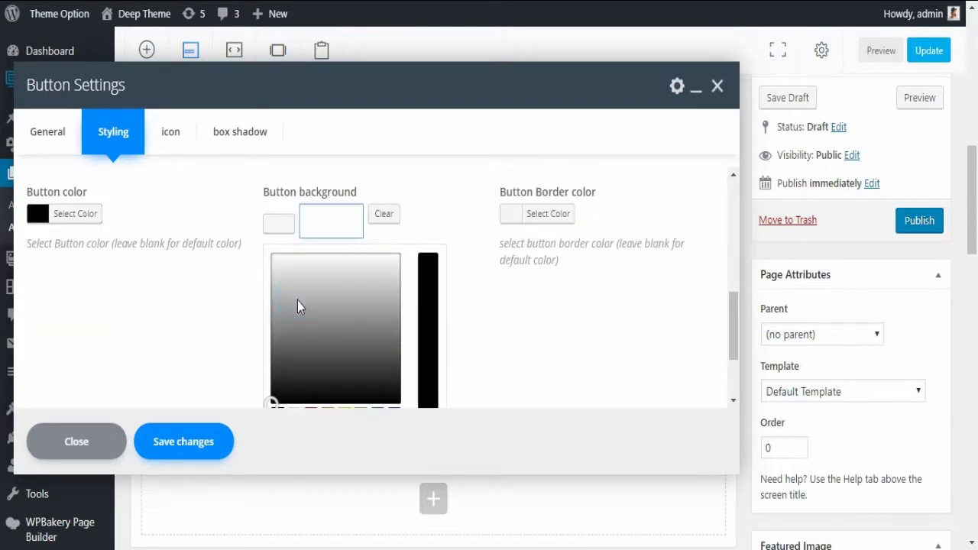
pyautogui.click(262, 266)
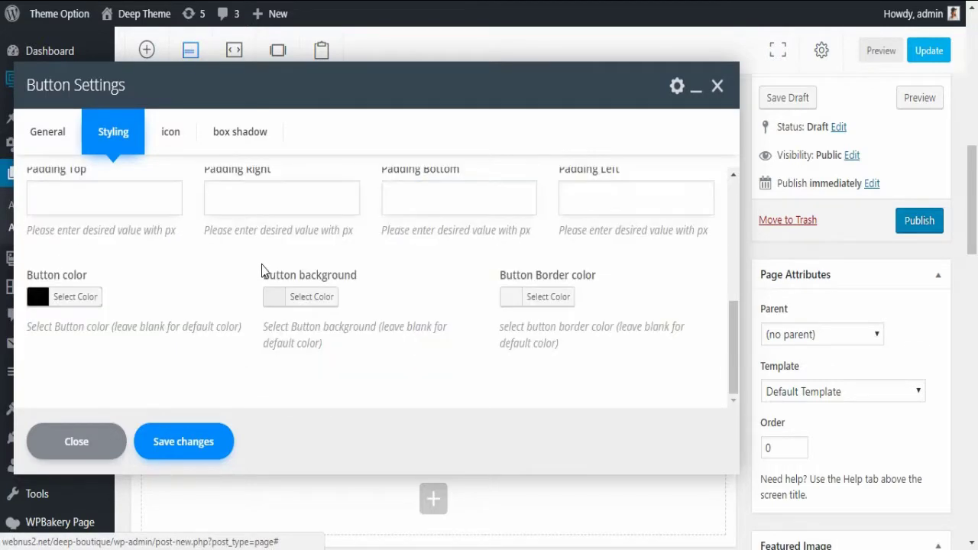
pyautogui.click(538, 306)
pyautogui.moveTo(539, 267)
pyautogui.mouseDown()
pyautogui.moveTo(540, 277)
pyautogui.moveTo(505, 276)
pyautogui.moveTo(493, 315)
pyautogui.moveTo(489, 293)
pyautogui.mouseUp()
pyautogui.click(489, 301)
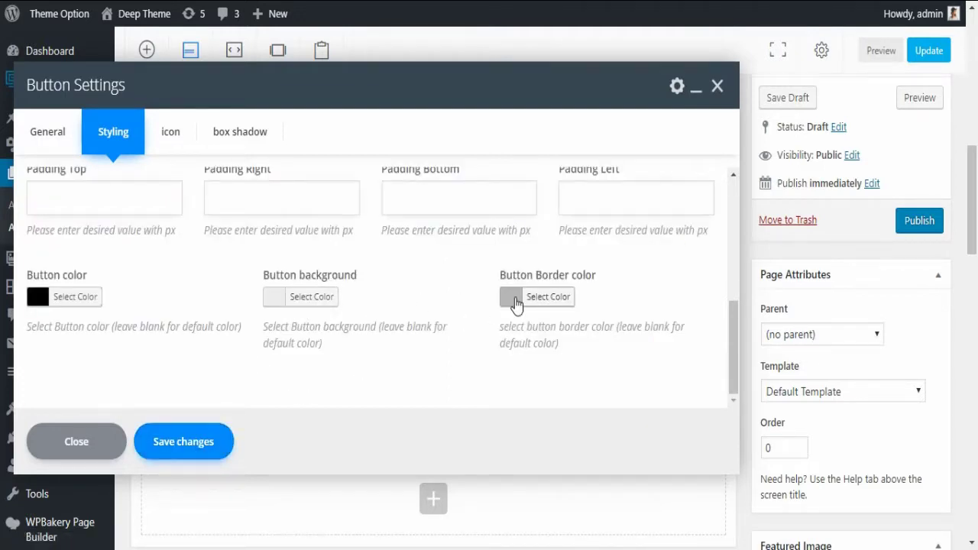
# Save the custom button styling and check the button in the page preview.
pyautogui.click(197, 448)
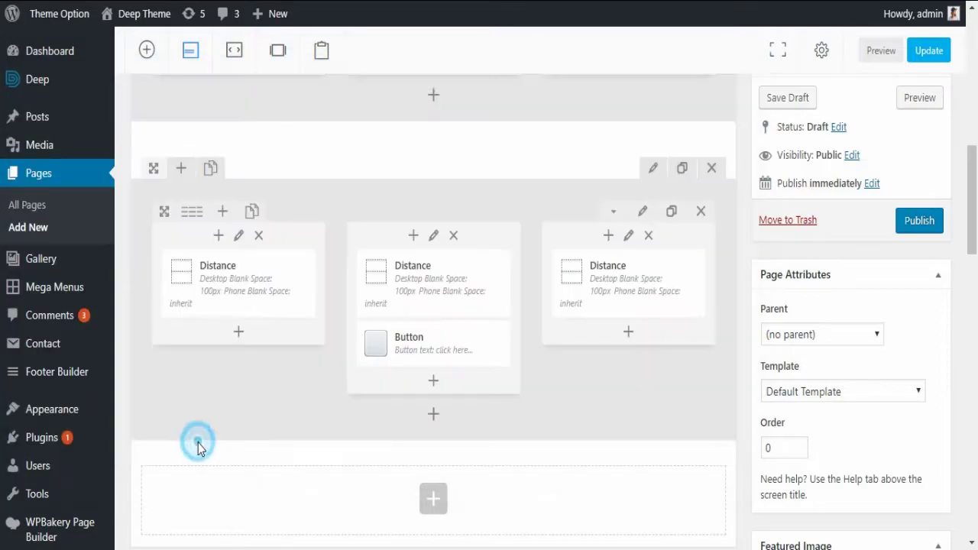
pyautogui.click(918, 98)
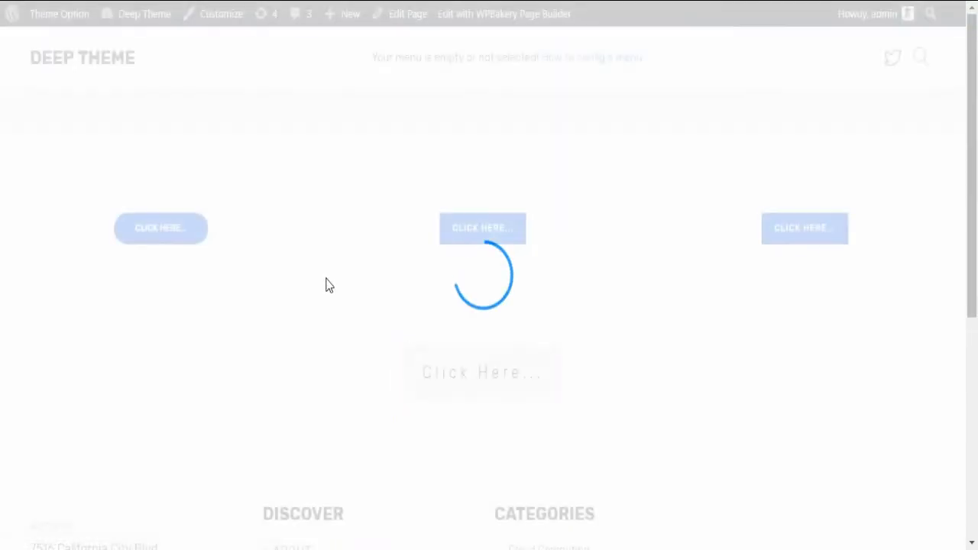
pyautogui.scroll(-1, 331, 302)
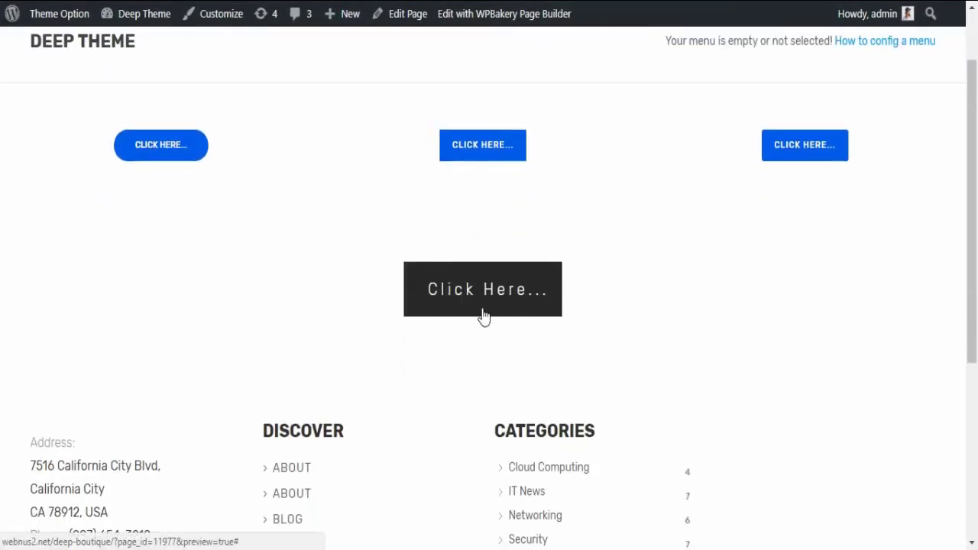
pyautogui.hotkey('ctrl', 'w')
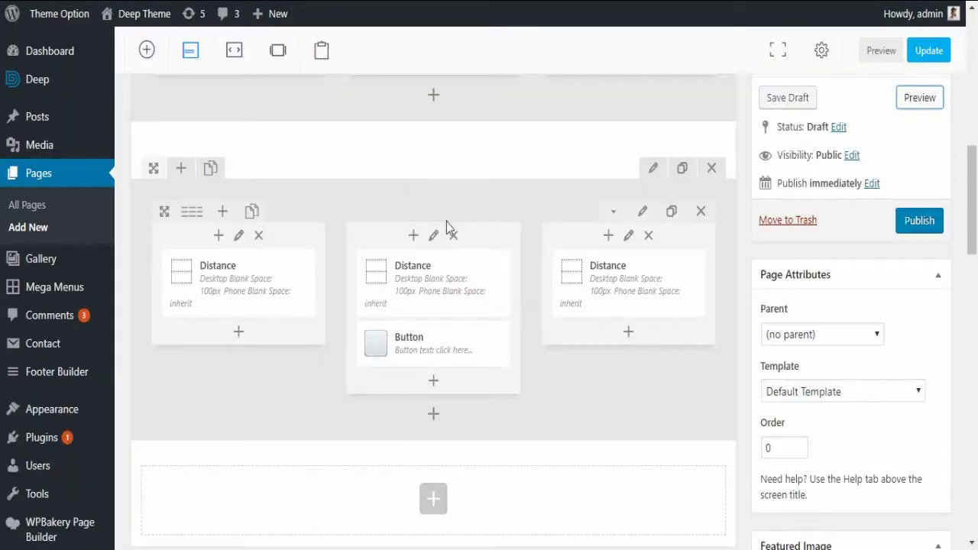
# Set the second section's button to the Bordered style, save it, and check the page preview.
pyautogui.click(439, 344)
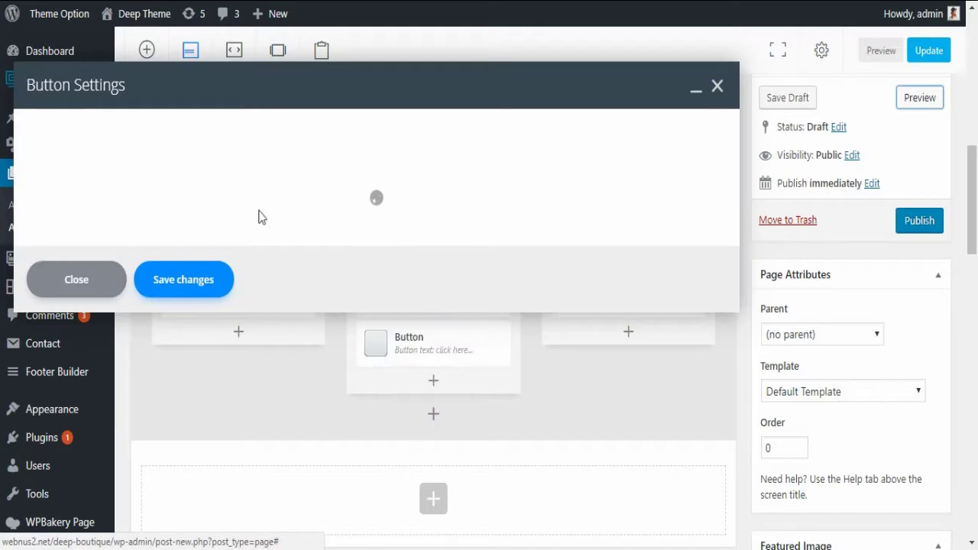
pyautogui.scroll(-10, 199, 328)
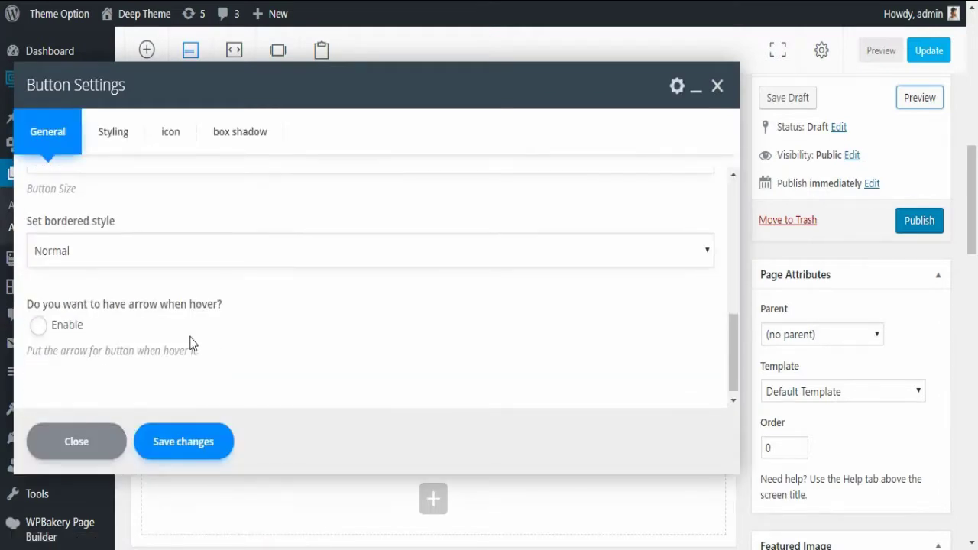
pyautogui.click(47, 250)
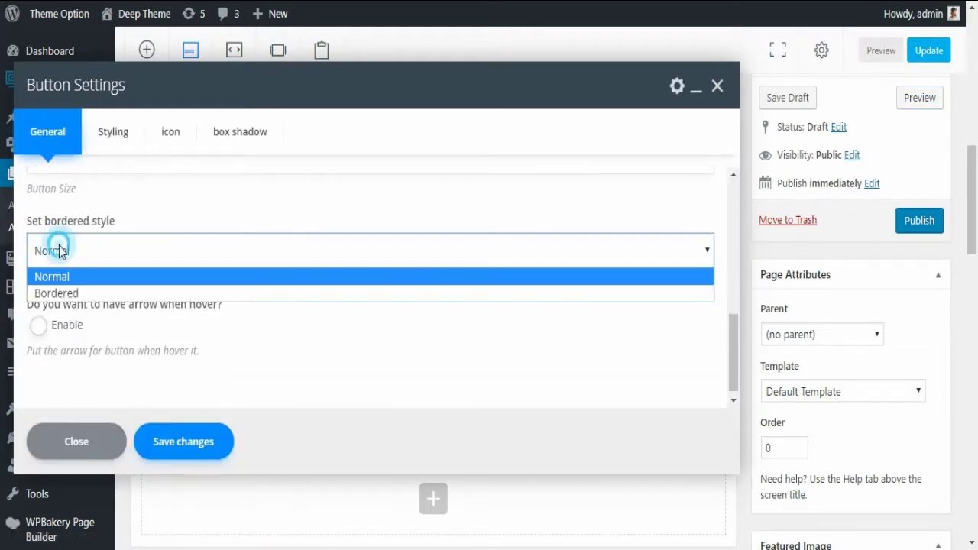
pyautogui.click(58, 295)
pyautogui.click(145, 443)
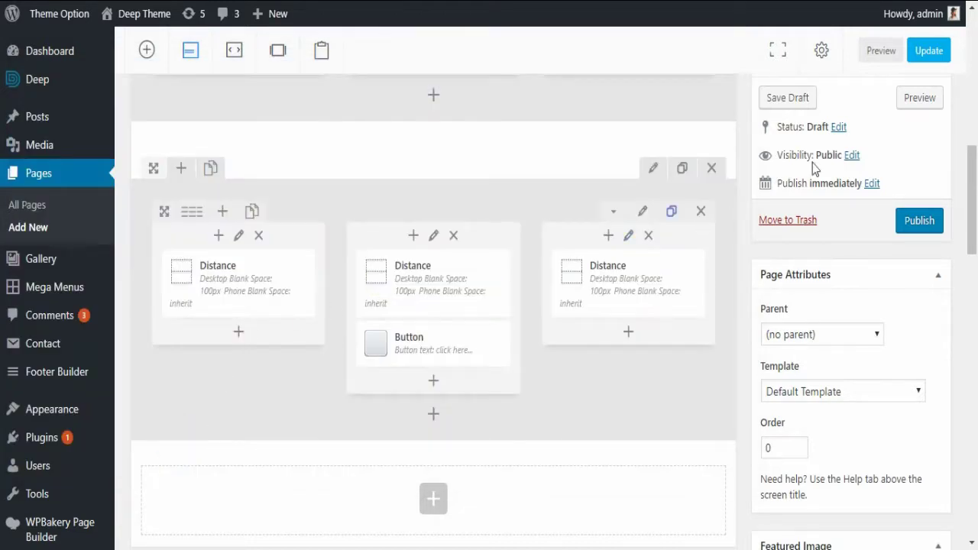
pyautogui.click(922, 103)
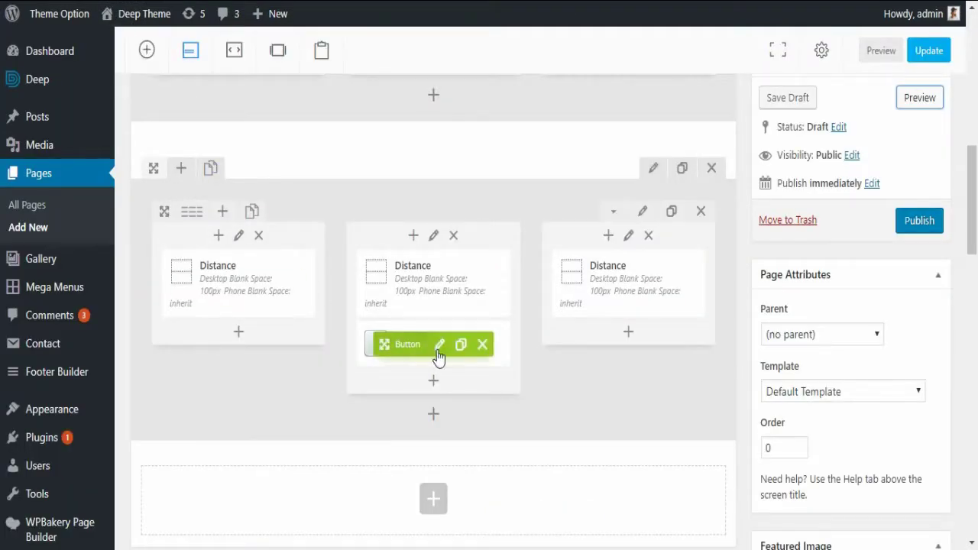
# Search the button's icon library for "move" and choose the bold four-way arrow icon.
pyautogui.click(440, 348)
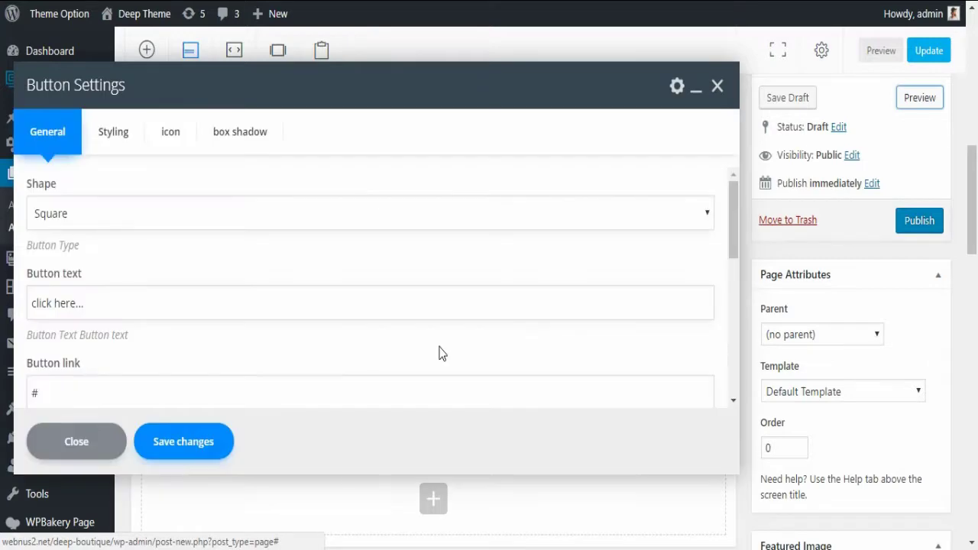
pyautogui.click(170, 135)
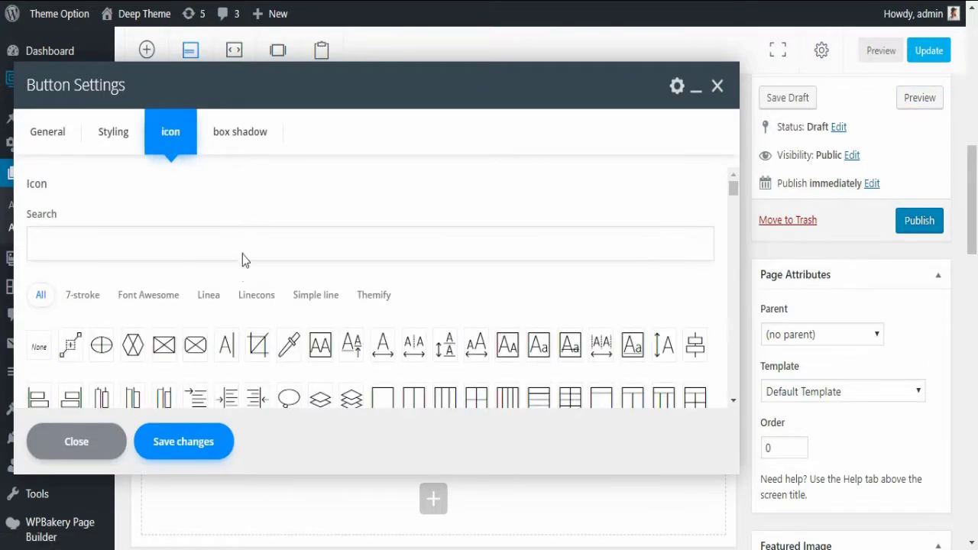
pyautogui.scroll(-3, 244, 258)
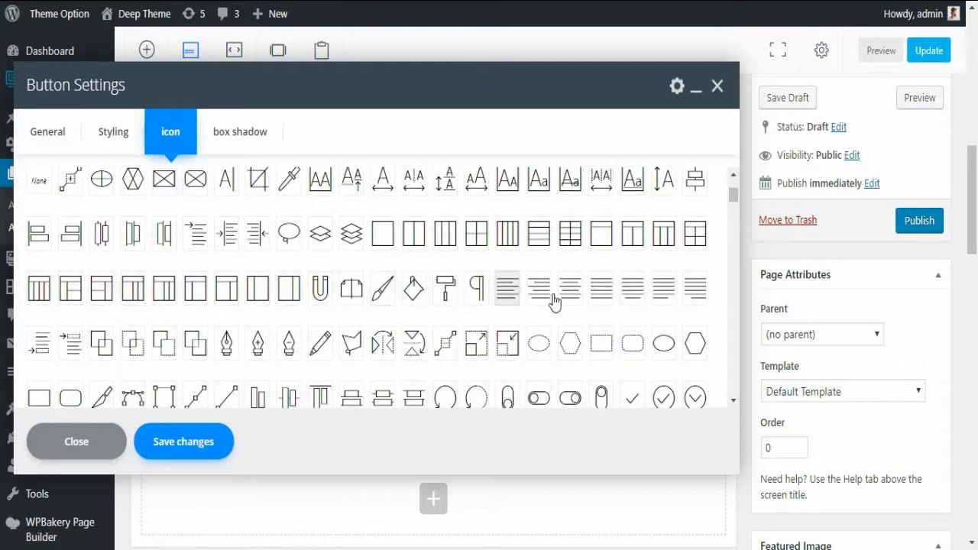
pyautogui.scroll(-3, 581, 329)
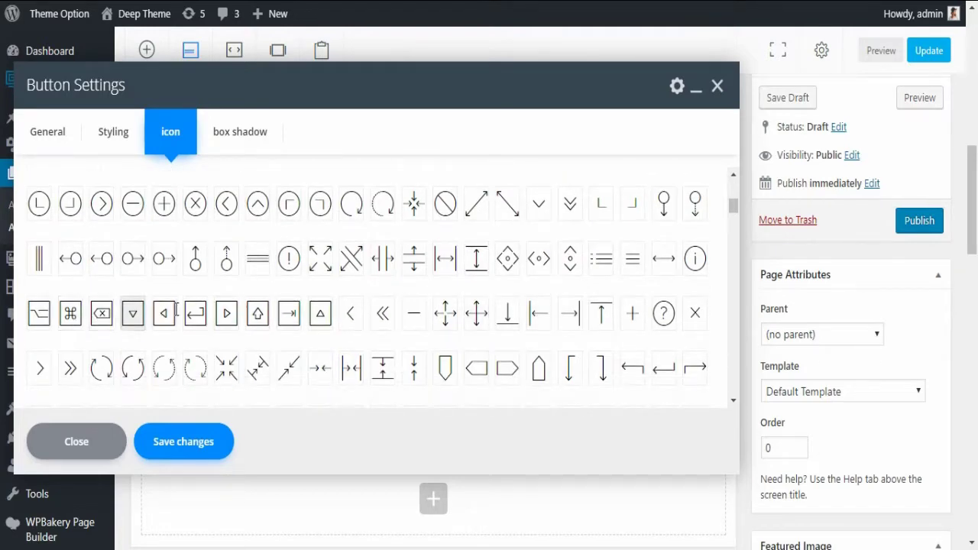
pyautogui.scroll(5, 211, 291)
pyautogui.click(155, 249)
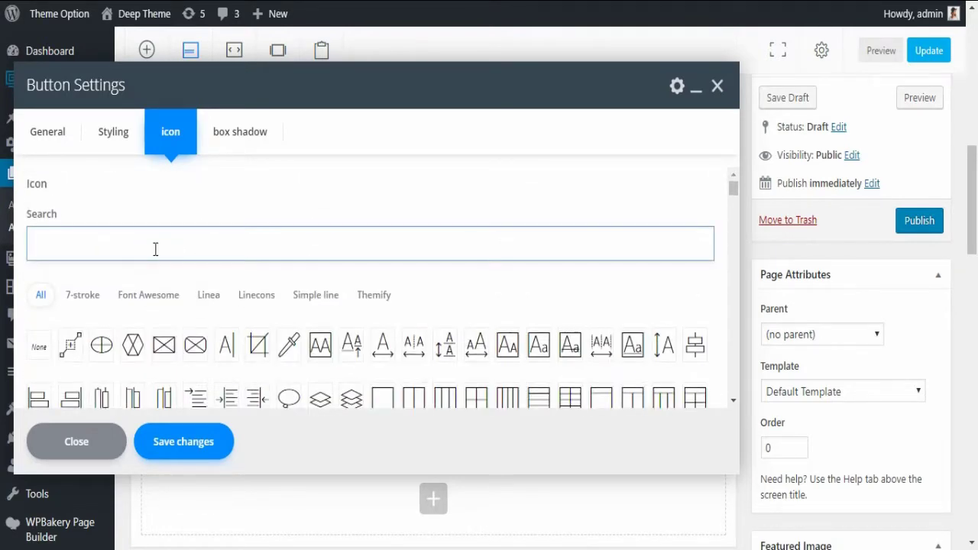
pyautogui.write('mo')
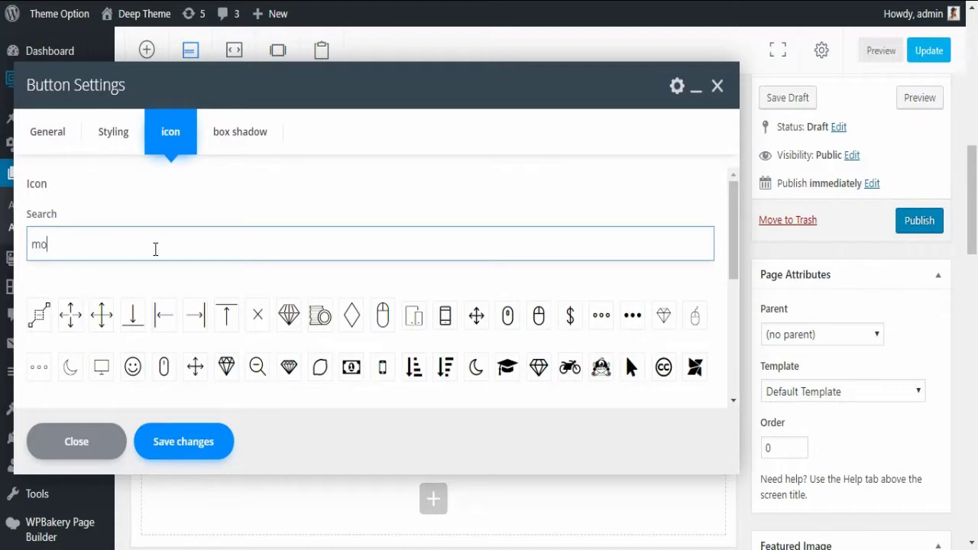
pyautogui.write('ve')
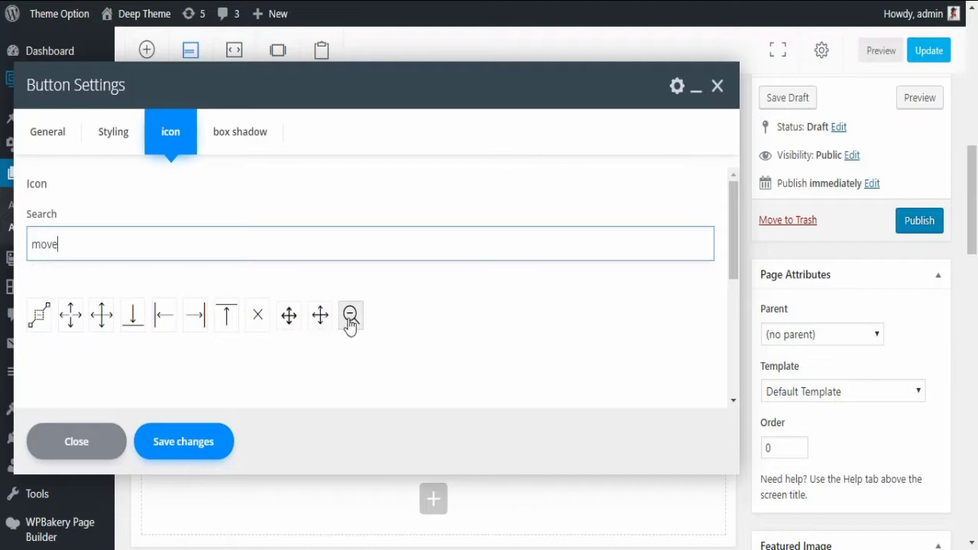
pyautogui.click(289, 319)
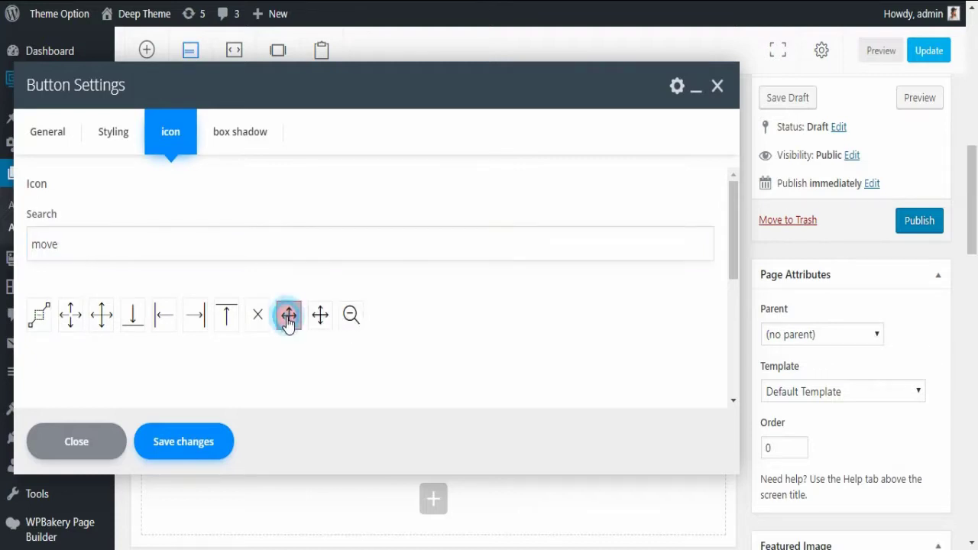
# Save the button's icon choice and check the button in the page preview.
pyautogui.click(191, 444)
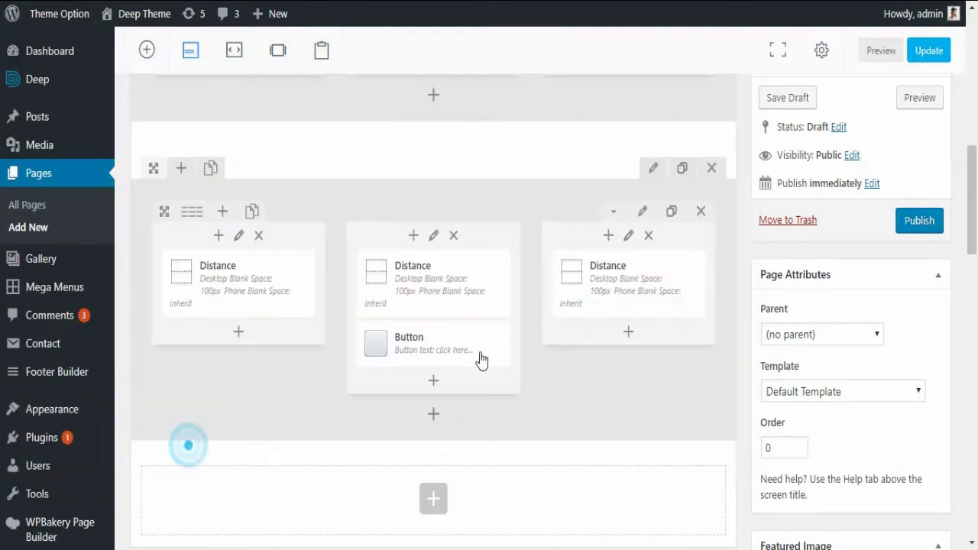
pyautogui.click(917, 98)
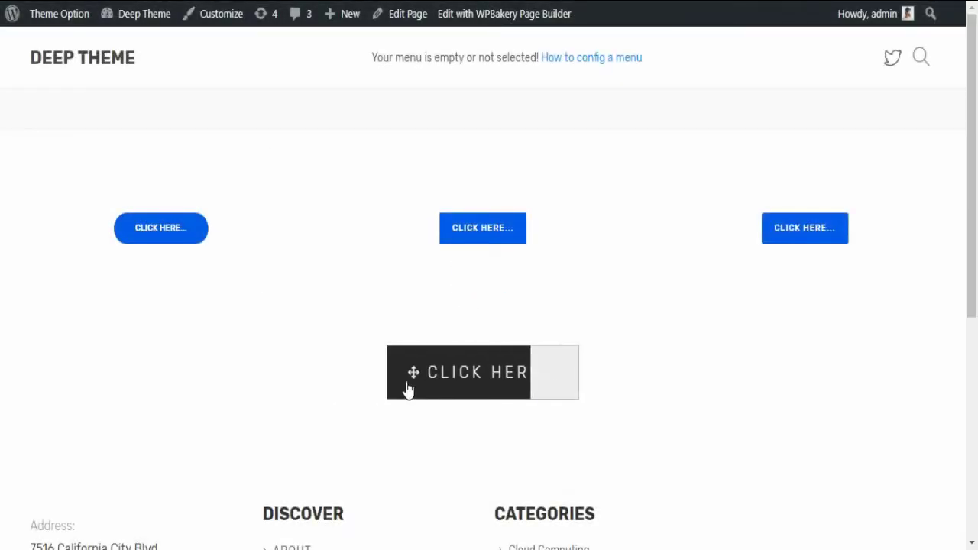
pyautogui.hotkey('ctrl', 'w')
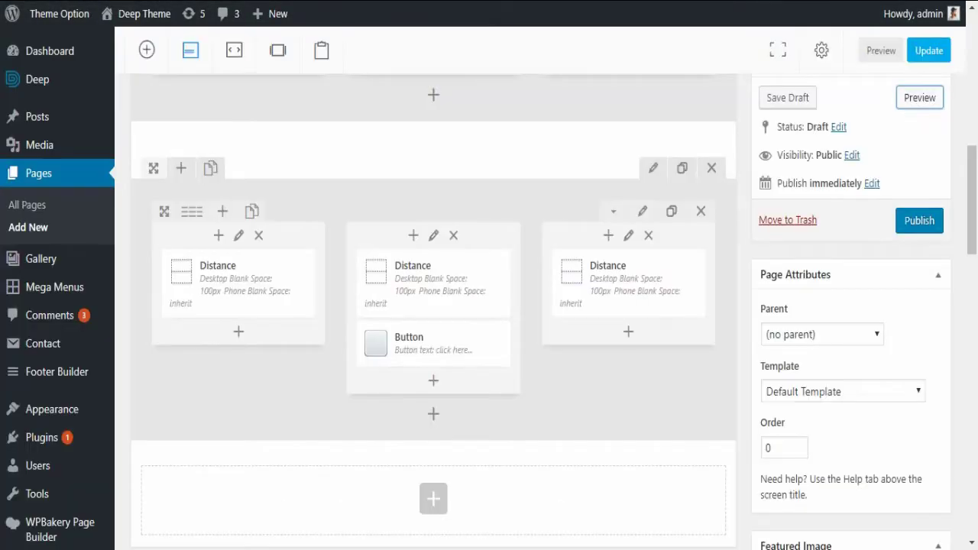
# Give the second section's button a box shadow with X and Y offsets of 0px, blur 19px and spread 0px.
pyautogui.click(439, 346)
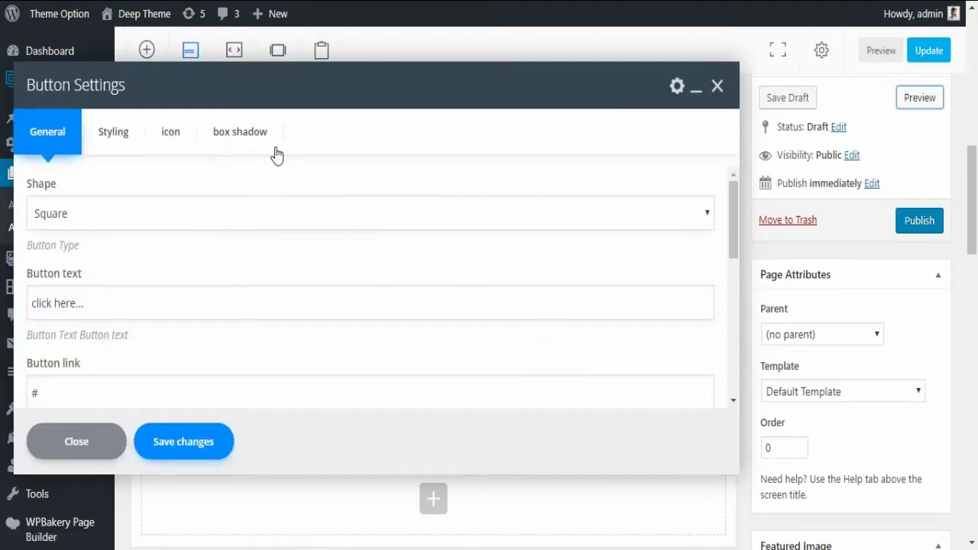
pyautogui.click(262, 133)
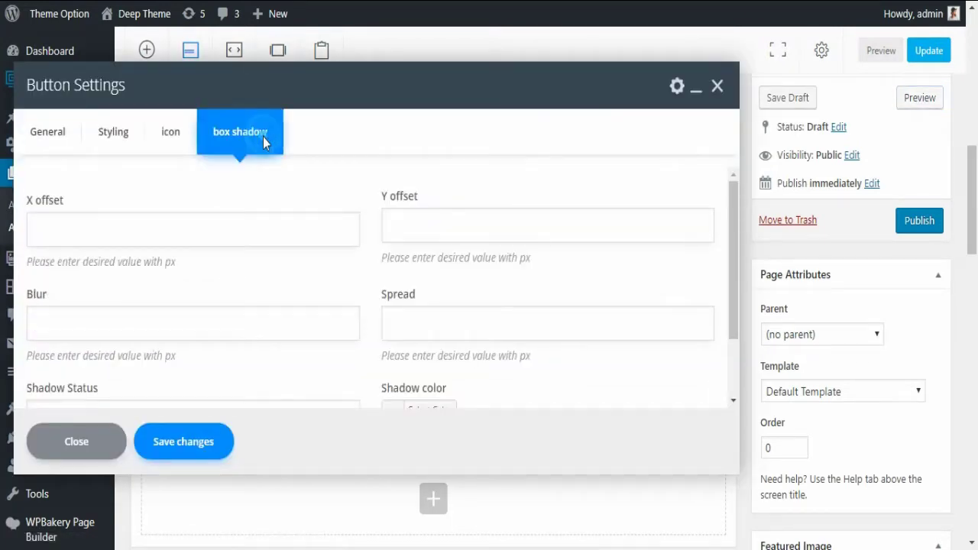
pyautogui.click(70, 233)
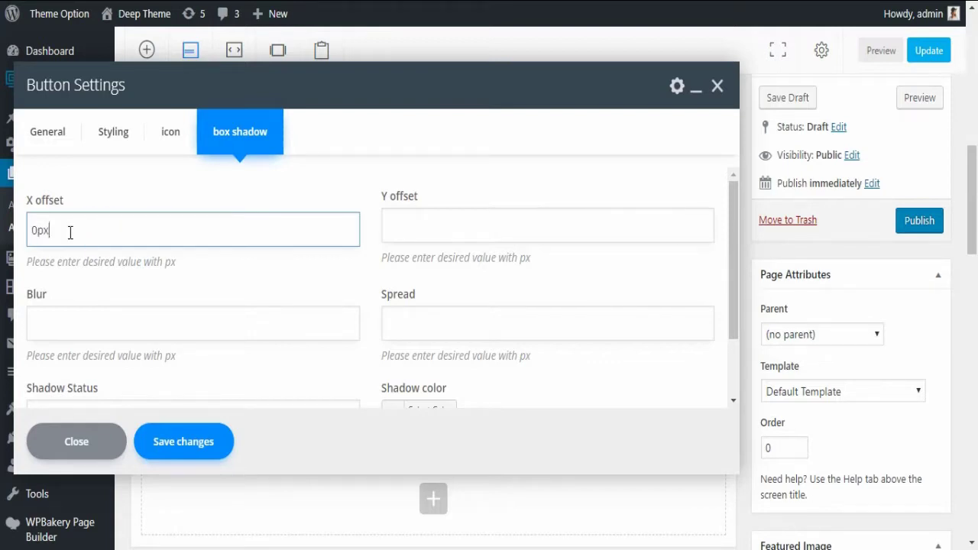
pyautogui.press('Tab')
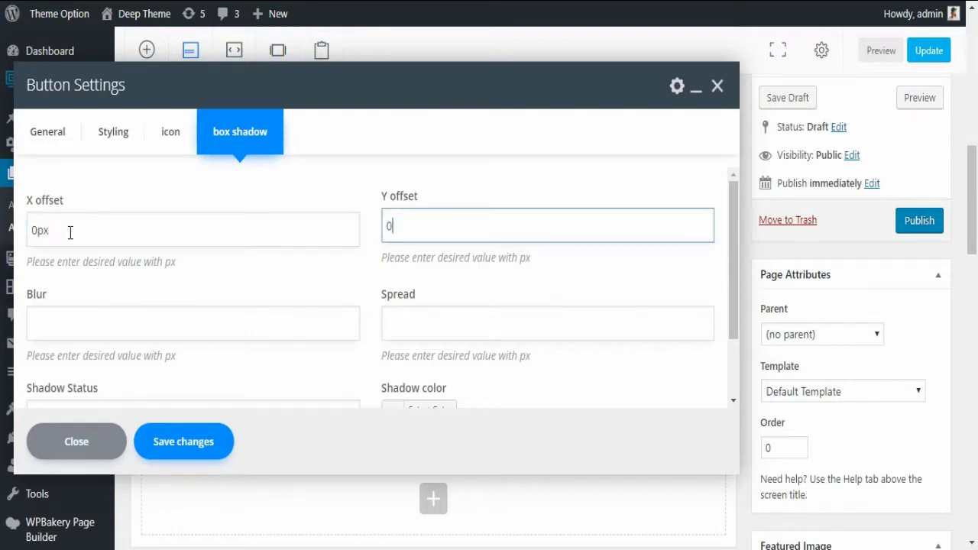
pyautogui.press('Tab')
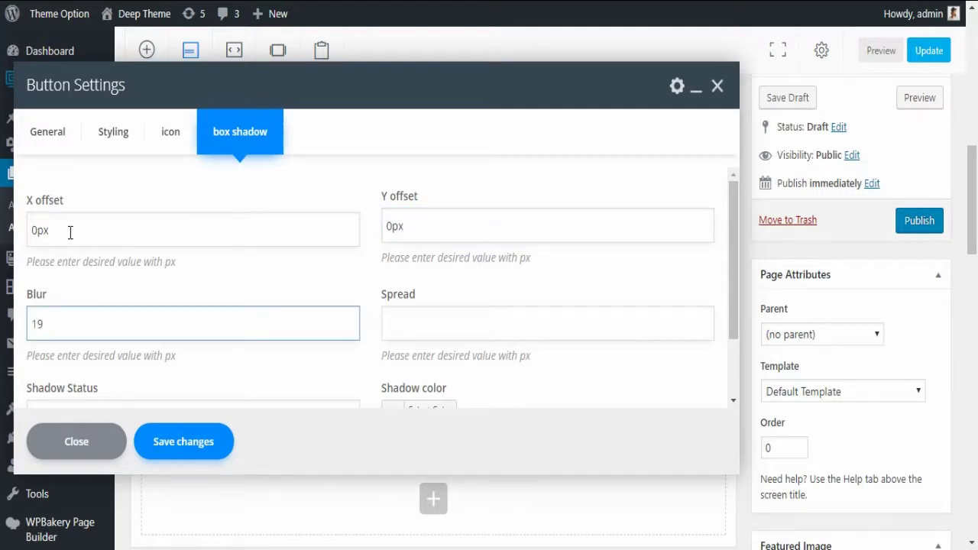
pyautogui.press('Tab')
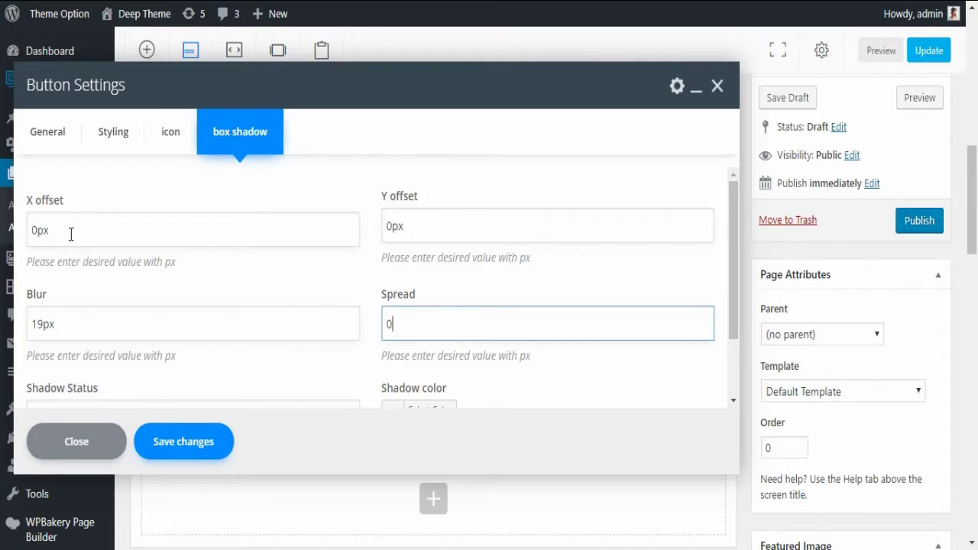
# Set the box shadow color to #cacaca, save the button settings, and check the page preview.
pyautogui.scroll(-1, 196, 286)
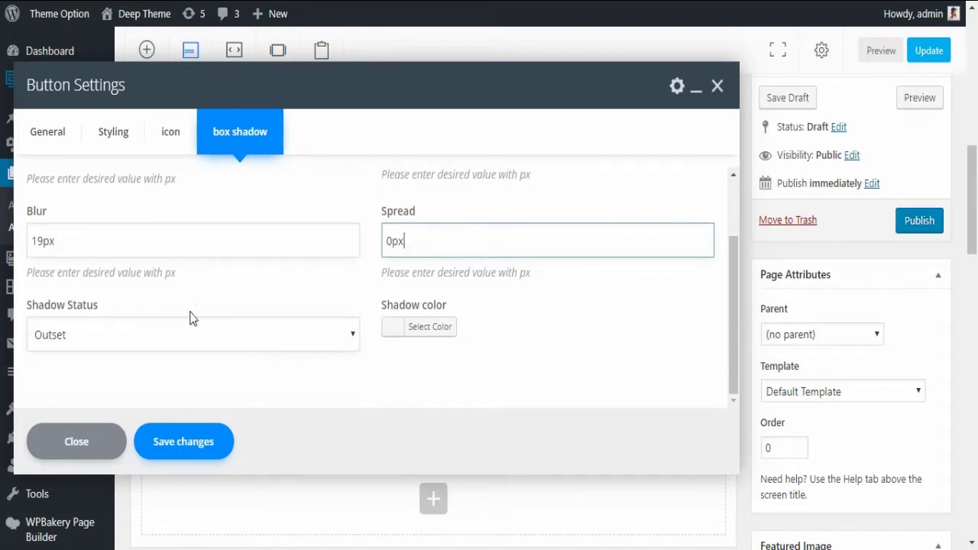
pyautogui.click(402, 337)
pyautogui.write('ca')
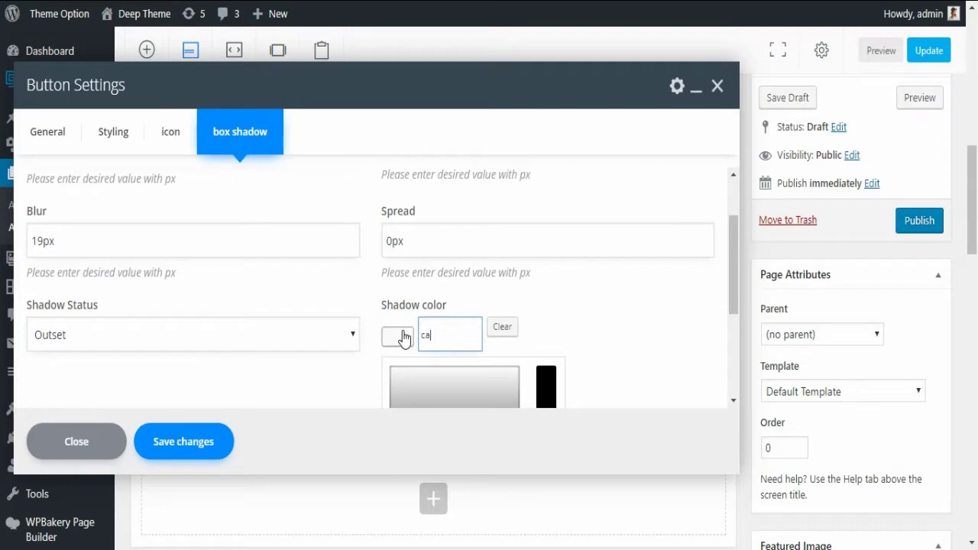
pyautogui.write('caca')
pyautogui.click(557, 332)
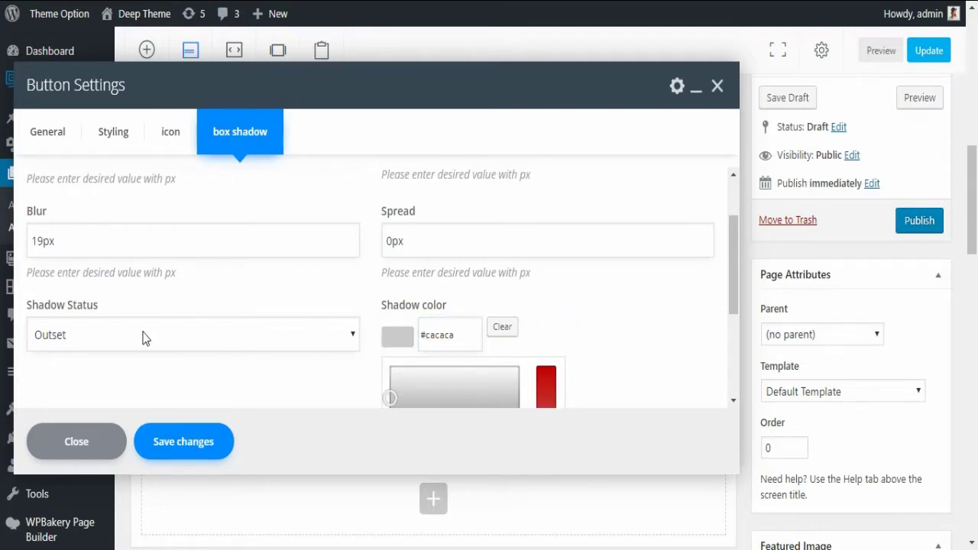
pyautogui.click(192, 448)
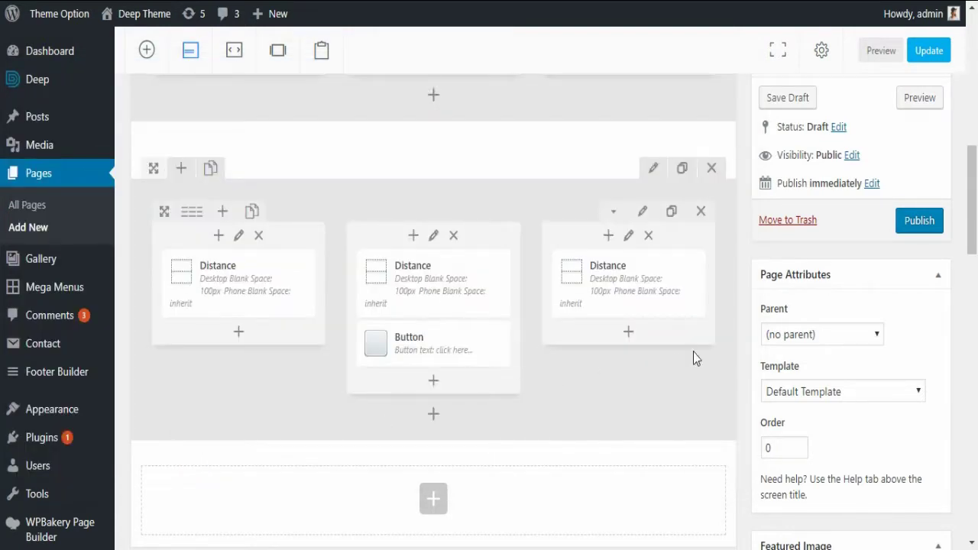
pyautogui.click(909, 102)
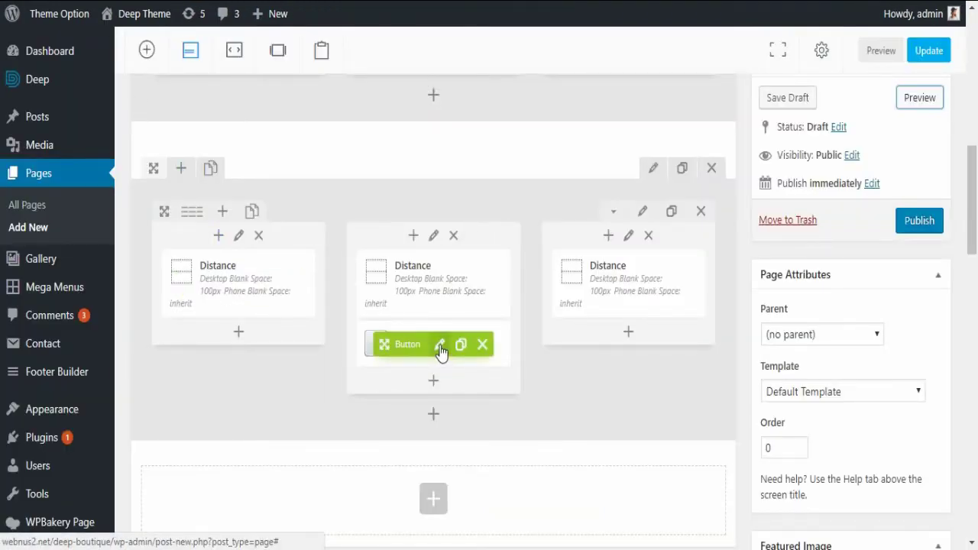
# Change the second section button's box shadow color to a dark grey and save the button settings.
pyautogui.click(440, 346)
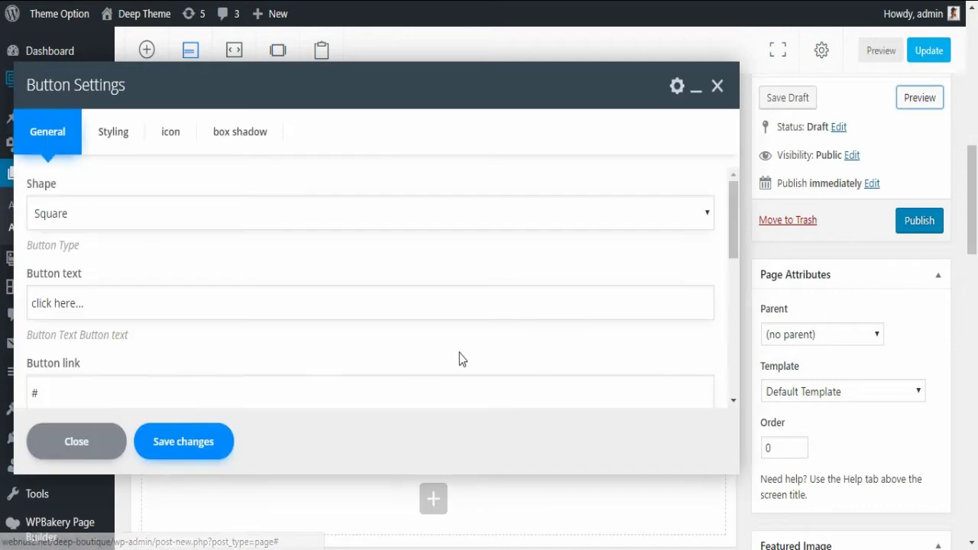
pyautogui.click(272, 141)
pyautogui.scroll(-1, 451, 329)
pyautogui.click(451, 329)
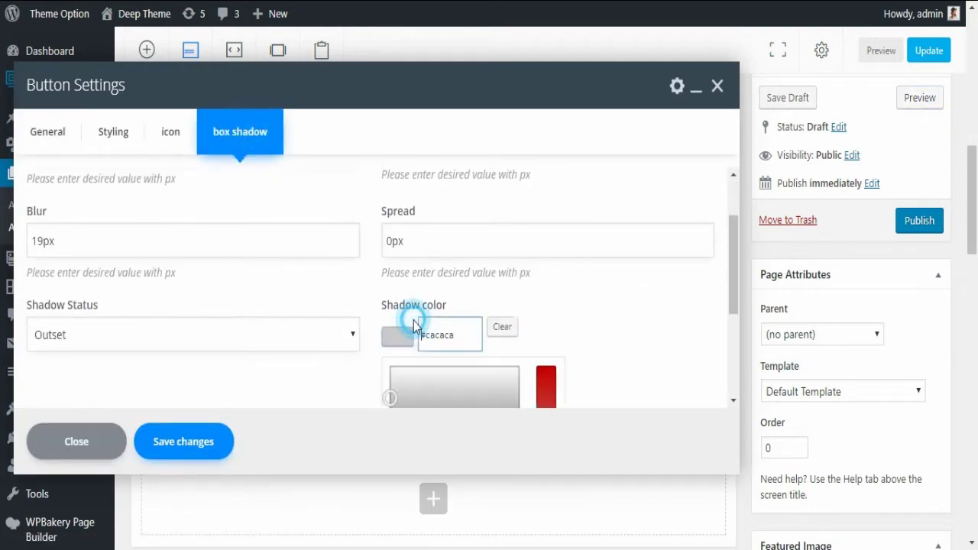
pyautogui.scroll(-3, 397, 306)
pyautogui.click(332, 299)
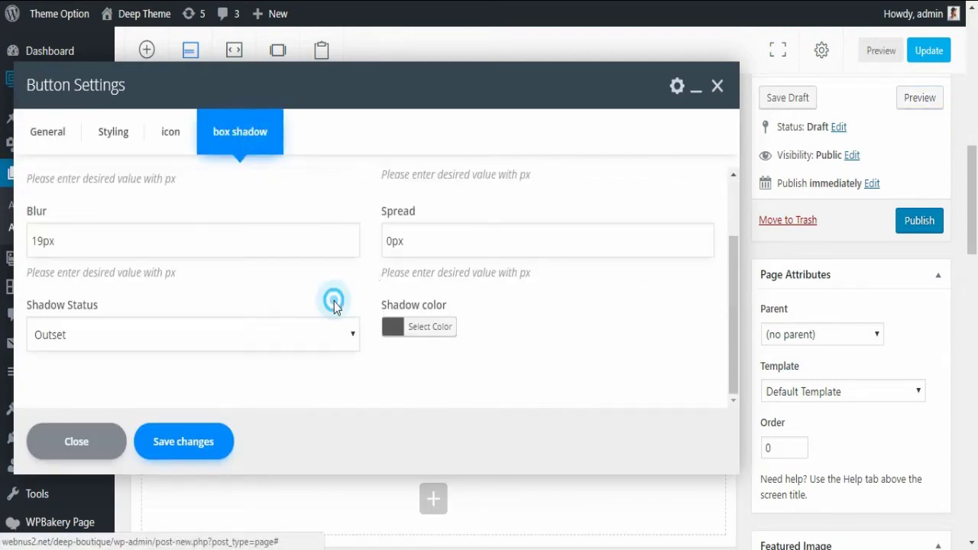
pyautogui.click(214, 432)
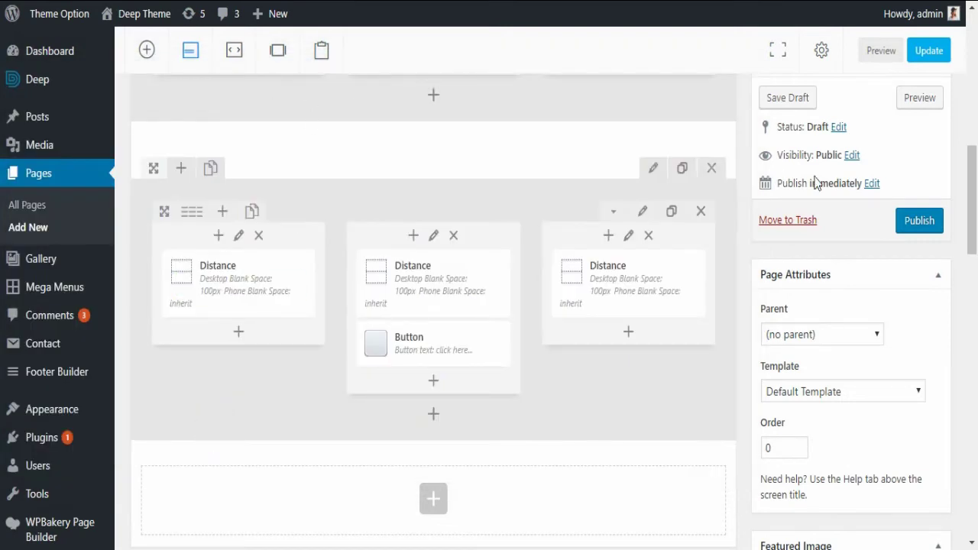
# Check the button's darker shadow in the page preview and publish the page.
pyautogui.click(927, 108)
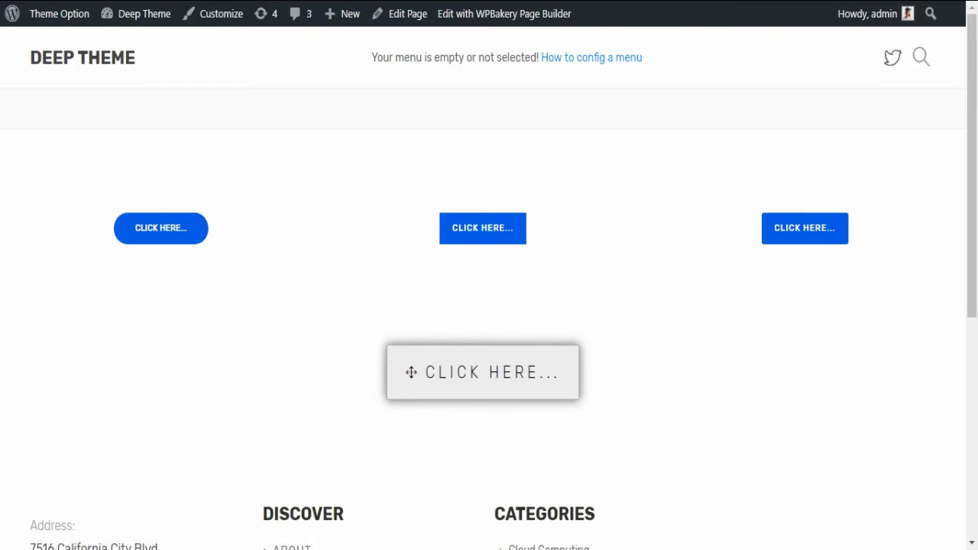
pyautogui.hotkey('ctrl', 'w')
pyautogui.click(921, 221)
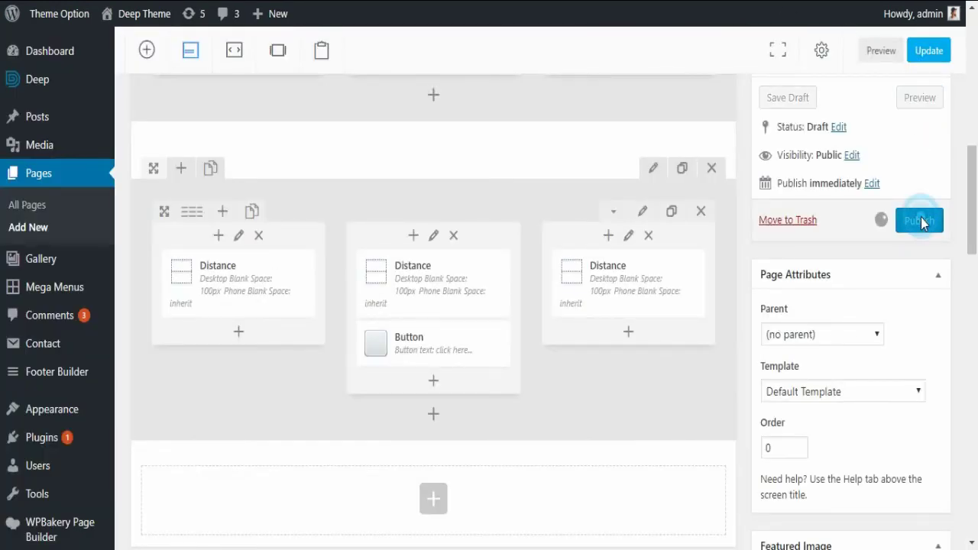